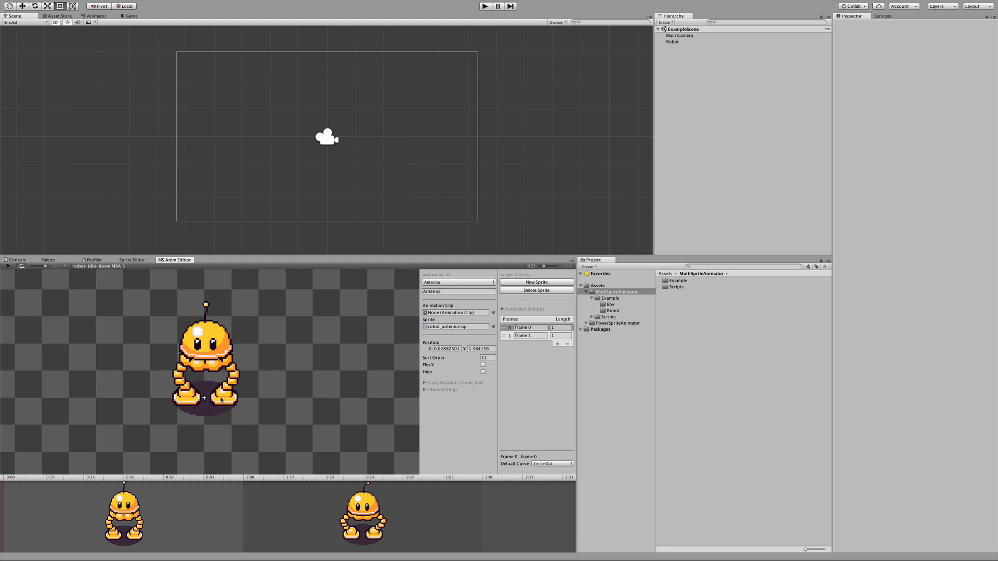
Step: Preview the robot-idle-down animation, inspect frame 1, stop playback, and return to frame 0
left_click(8, 267)
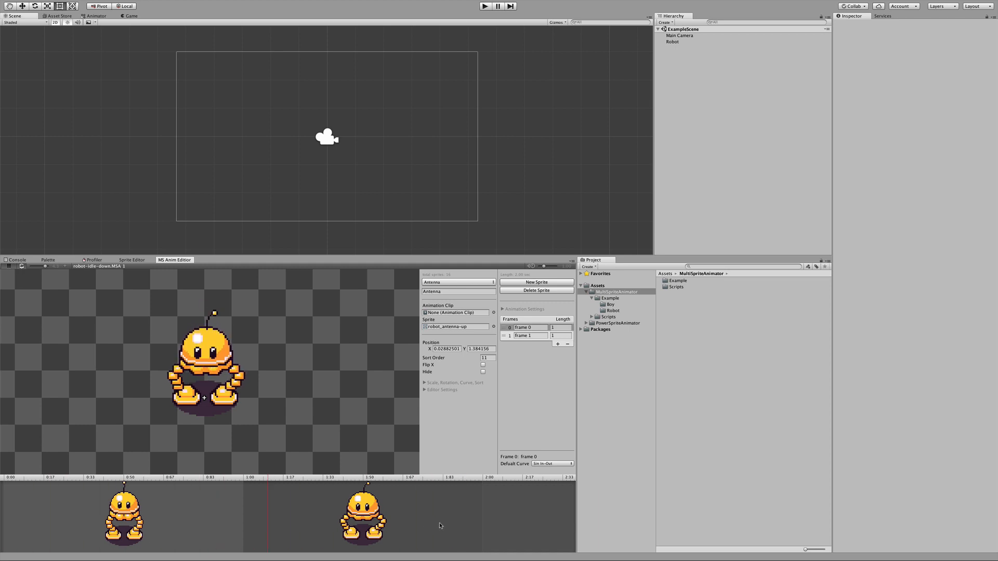
left_click(504, 337)
mouse_move(504, 336)
left_mouse_down()
mouse_move(505, 328)
mouse_move(504, 337)
left_mouse_up()
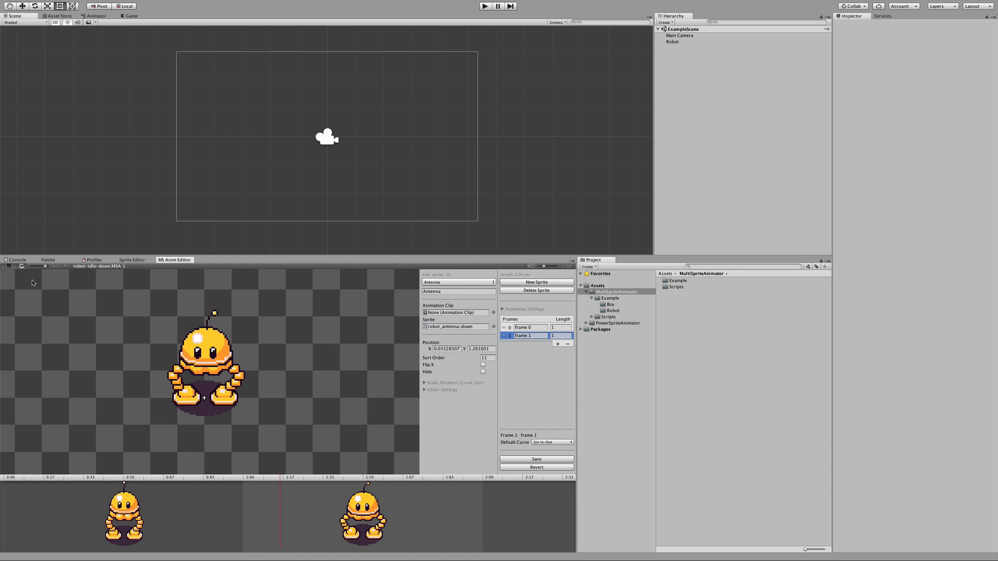
left_click(8, 267)
left_click_drag(307, 478, 70, 475)
left_click(73, 494)
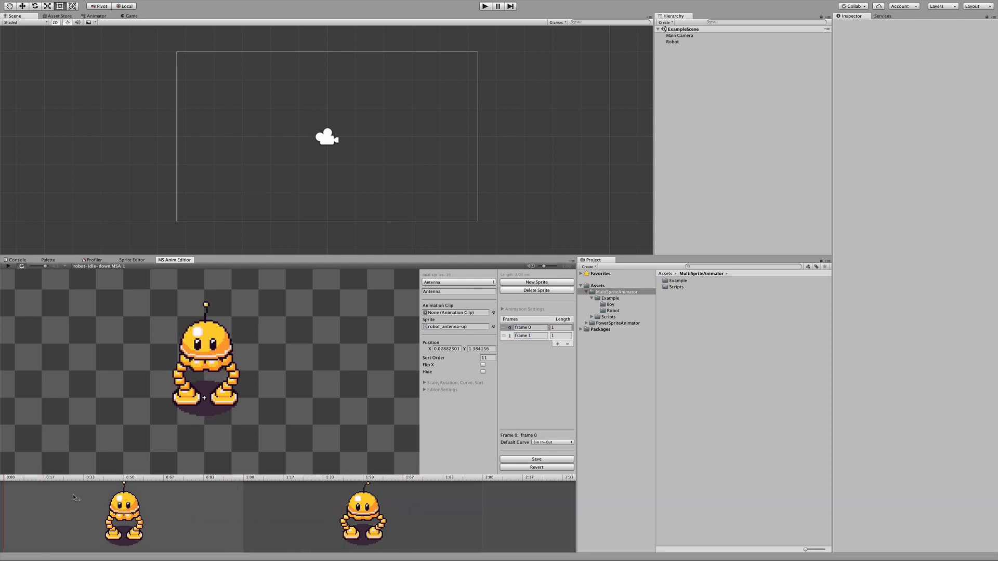
Step: Examine the robot's sprite list and its Head sprite, and locate the robot-idle-down asset in the project
left_click(470, 282)
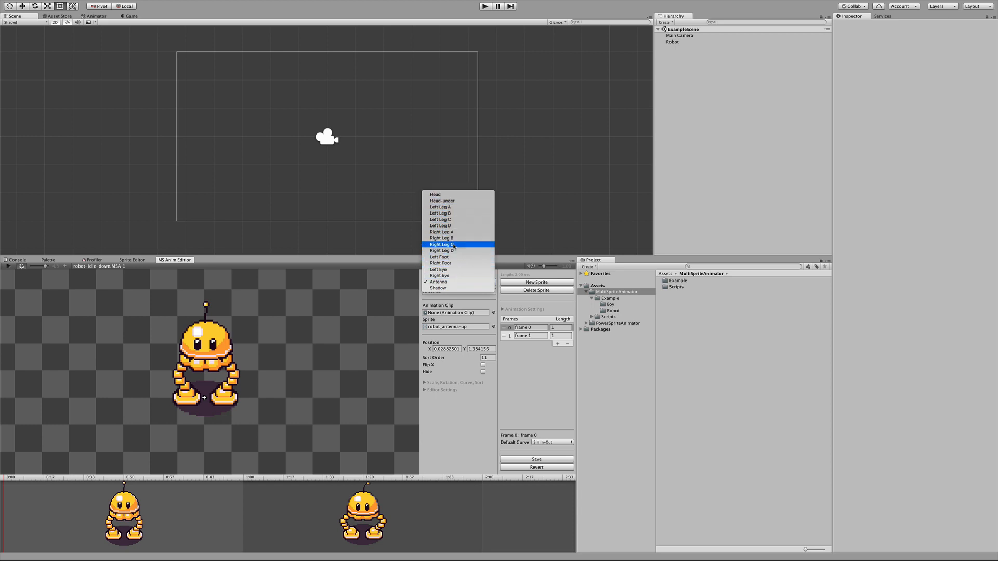
left_click(349, 325)
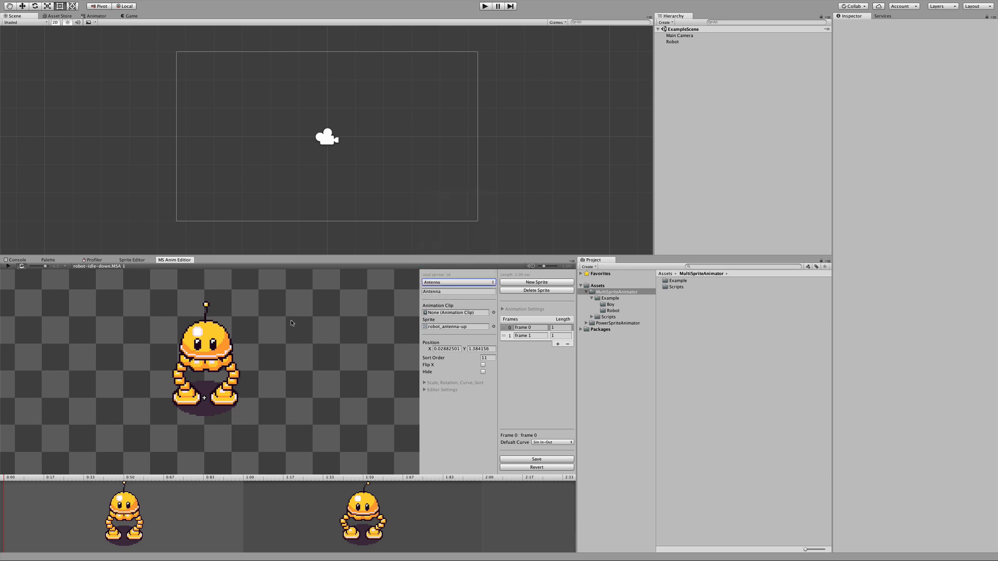
left_click(219, 333)
mouse_move(218, 333)
left_mouse_down()
mouse_move(303, 310)
mouse_move(198, 325)
mouse_move(288, 323)
mouse_move(216, 329)
left_mouse_up()
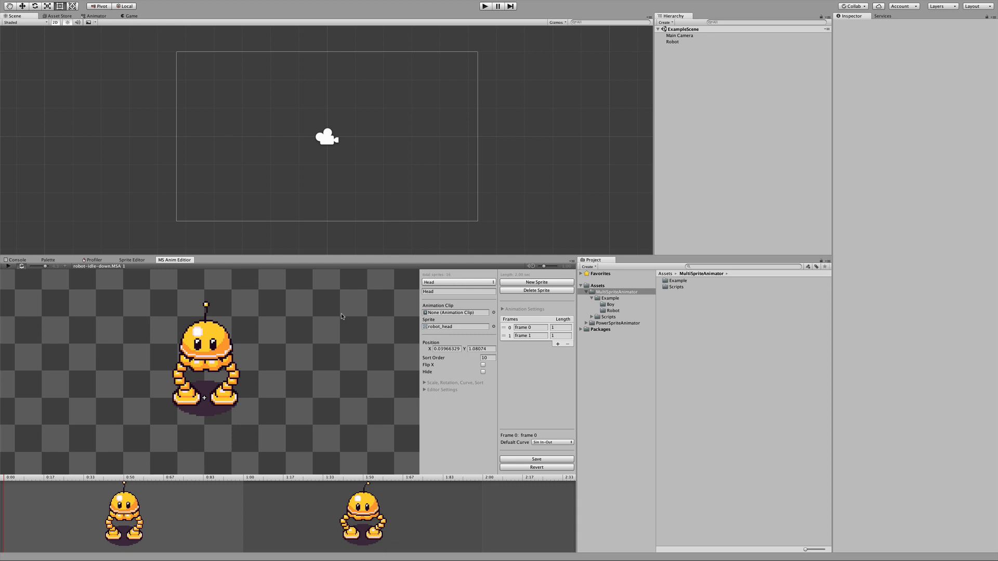
left_click(459, 282)
left_click(373, 301)
left_click(107, 268)
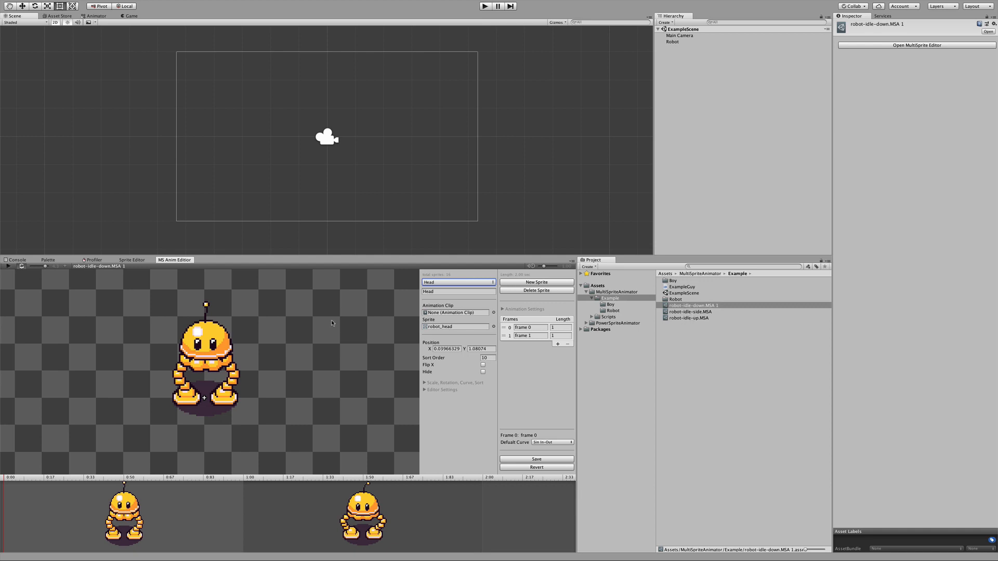
Step: Create a new MS Animation asset in the Example folder and nudge its default sprite to about X 0.02, Y -0.01
left_click(704, 360)
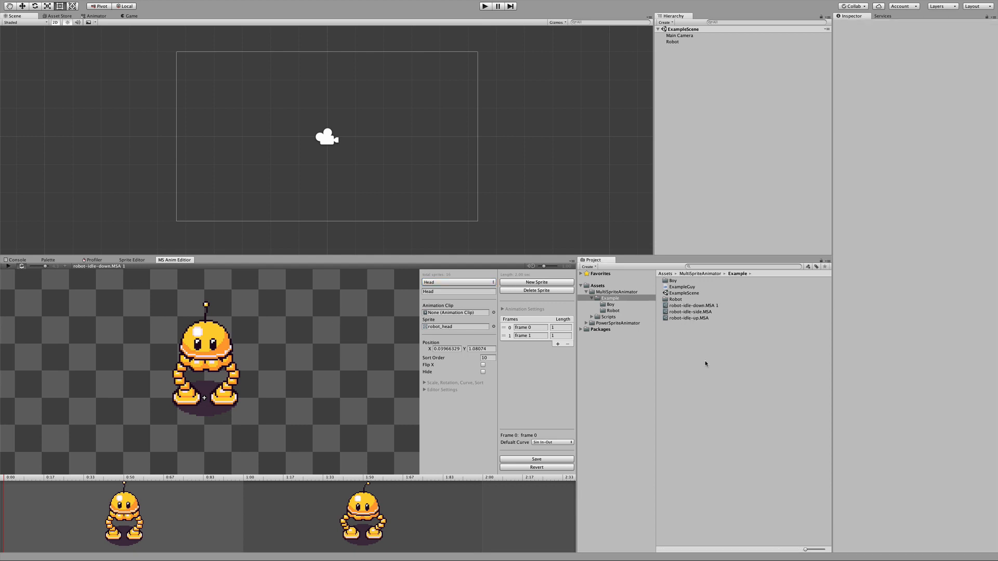
right_click(678, 335)
mouse_move(683, 336)
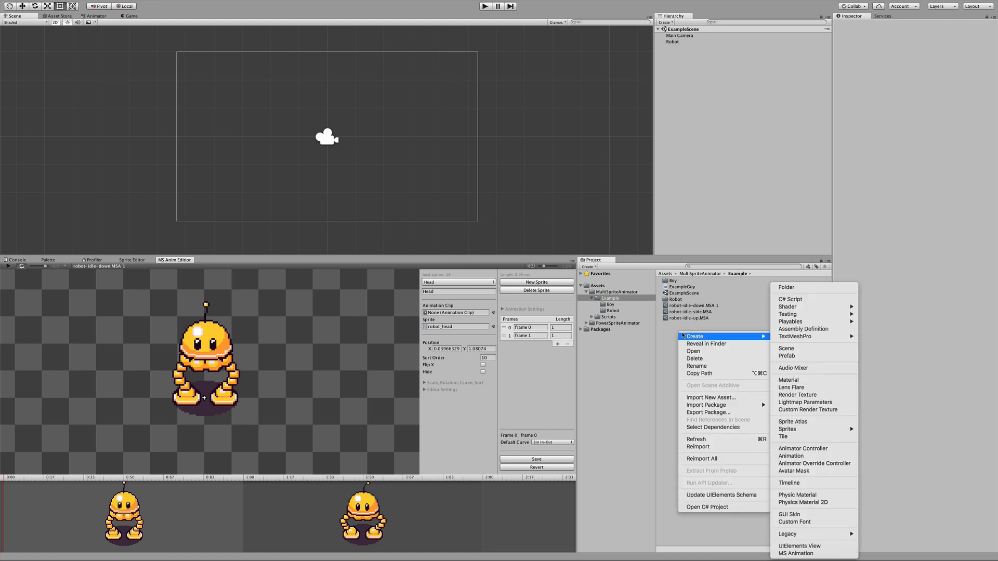
left_click(803, 554)
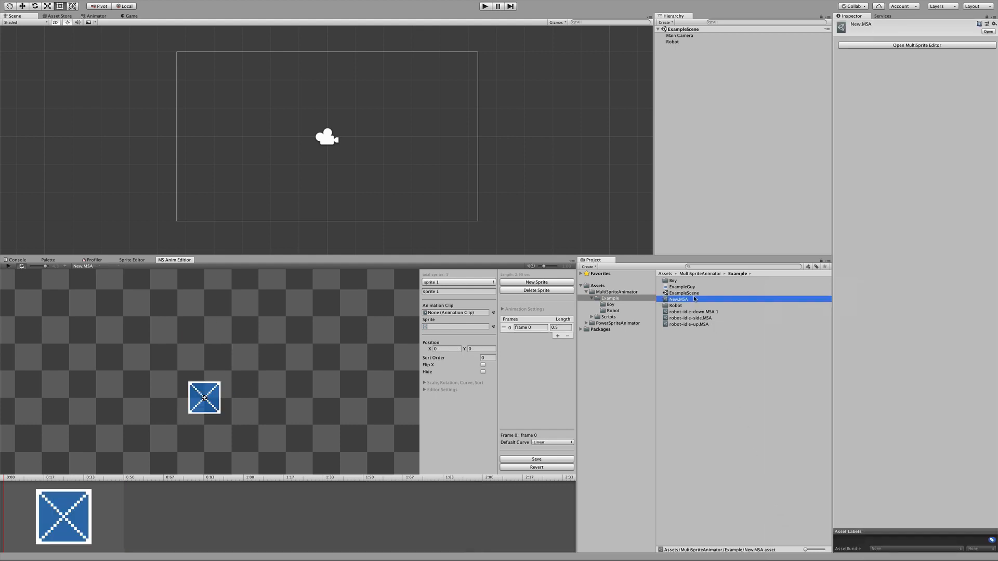
left_click(210, 402)
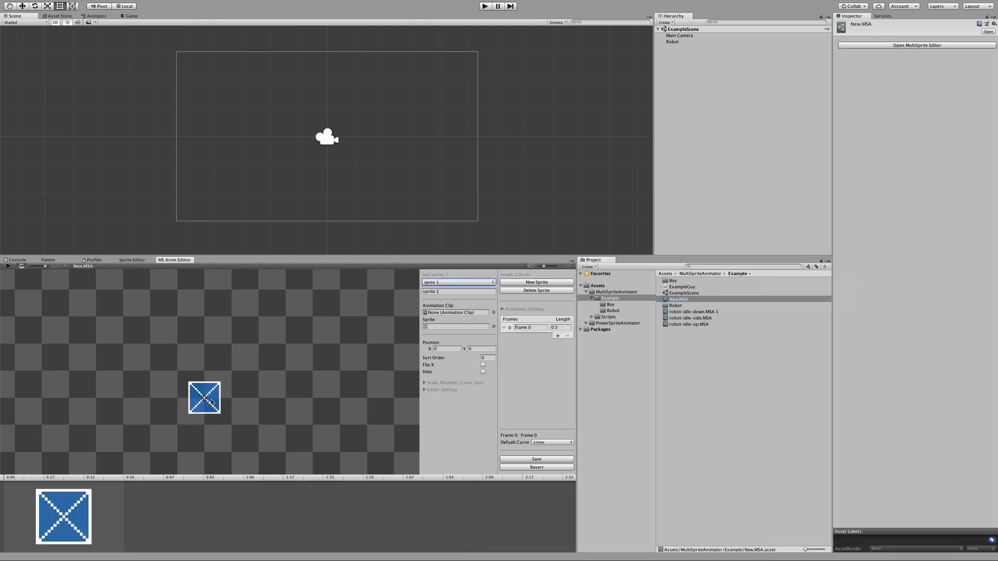
mouse_move(211, 403)
left_mouse_down()
mouse_move(217, 422)
mouse_move(201, 386)
mouse_move(196, 414)
mouse_move(206, 398)
left_mouse_up()
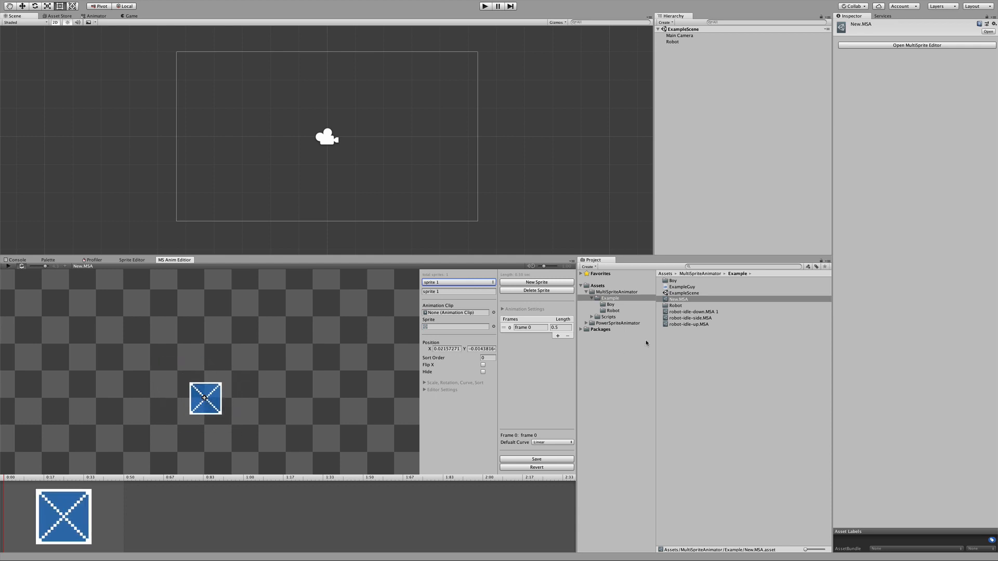
Step: Rename the new animation asset as robot-walk-down
left_click(681, 300)
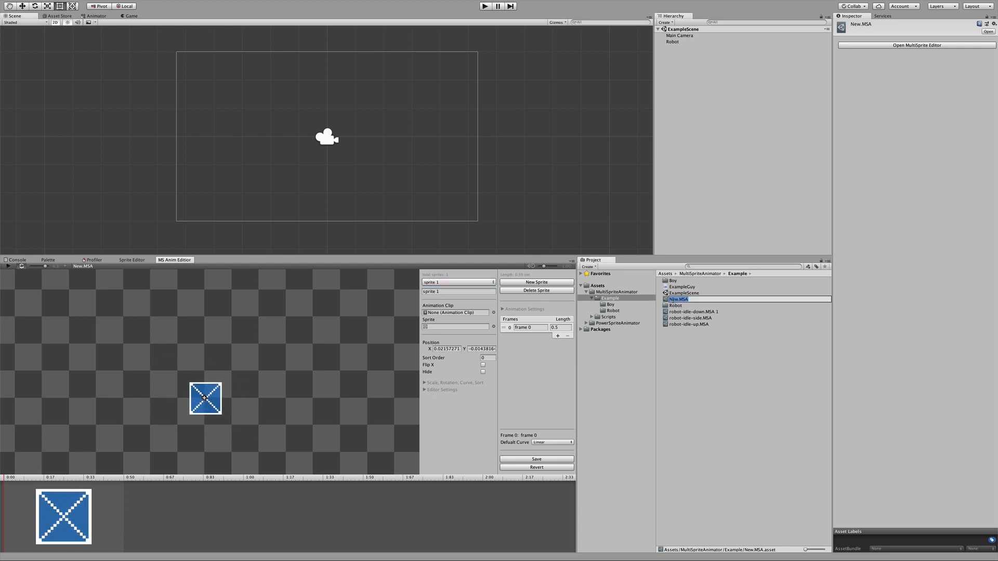
type("robot-walk-down")
key("Return")
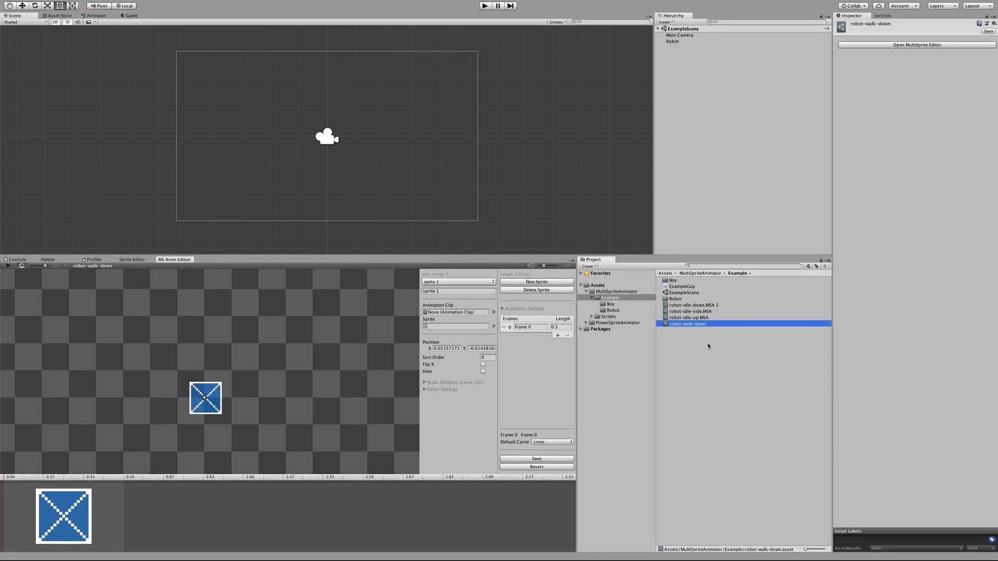
Step: Rename sprite 1 as Shadow and assign the robot_shadow image to it
left_click(431, 283)
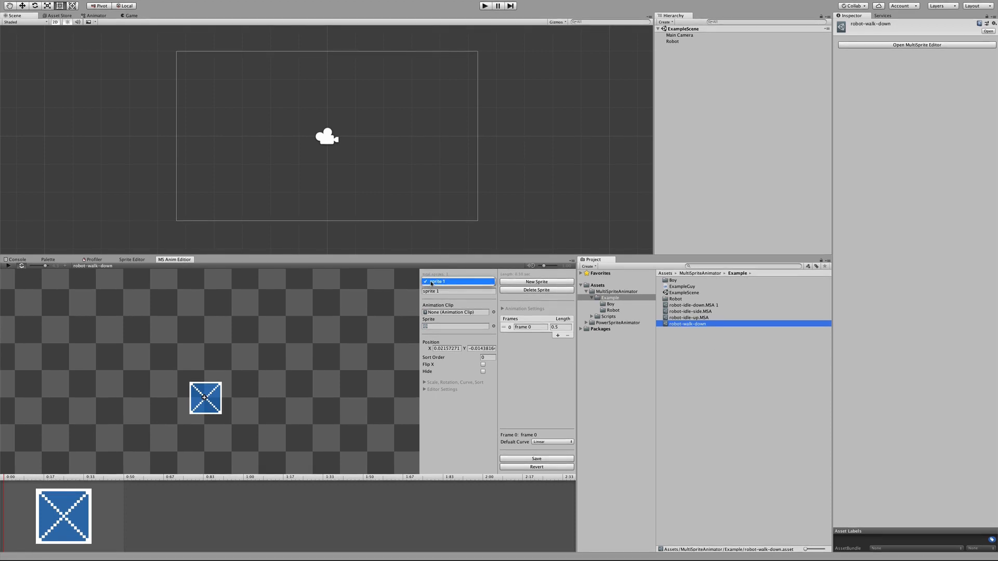
left_click(405, 285)
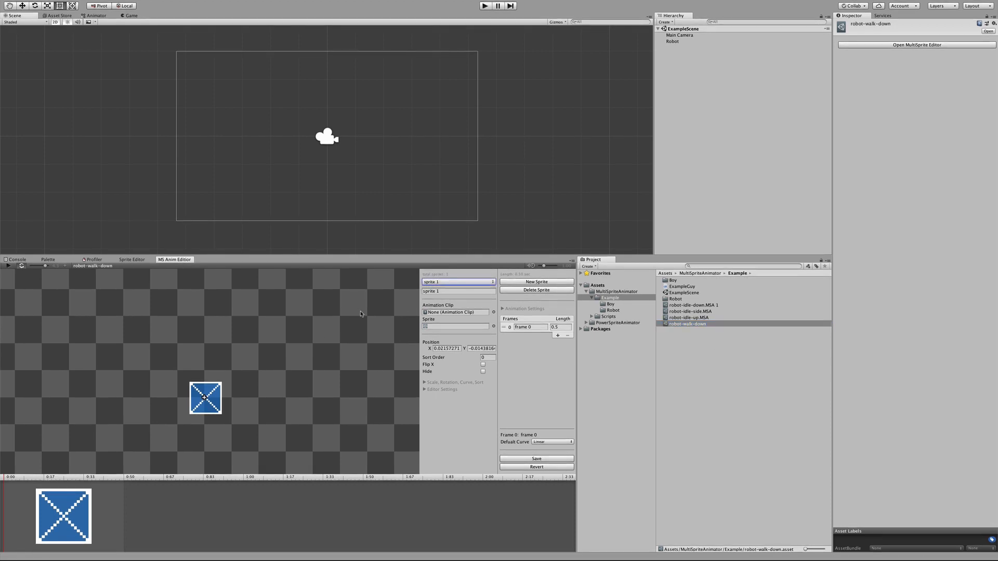
left_click(451, 290)
type("Shadow")
left_click(494, 327)
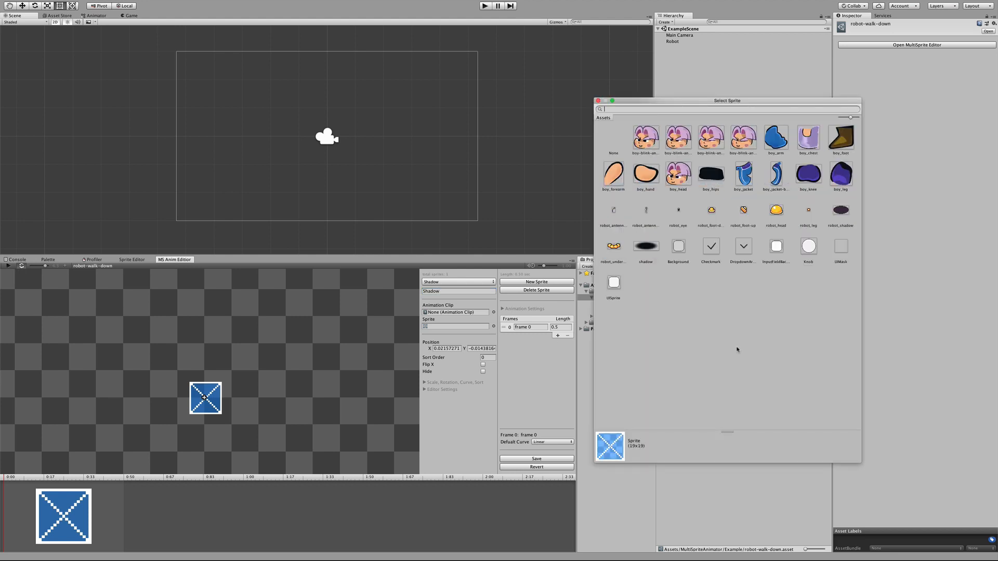
left_click(842, 212)
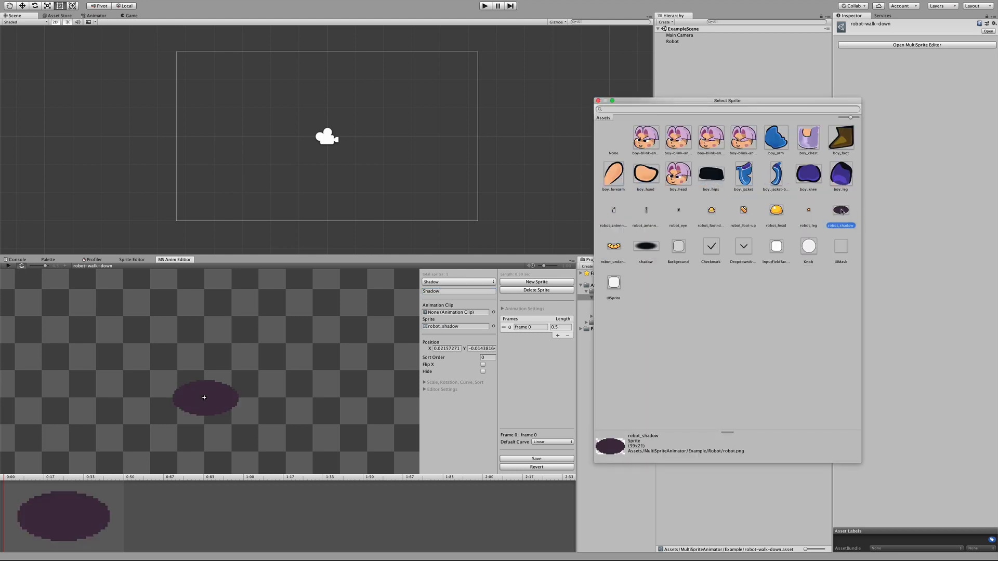
double_click(842, 211)
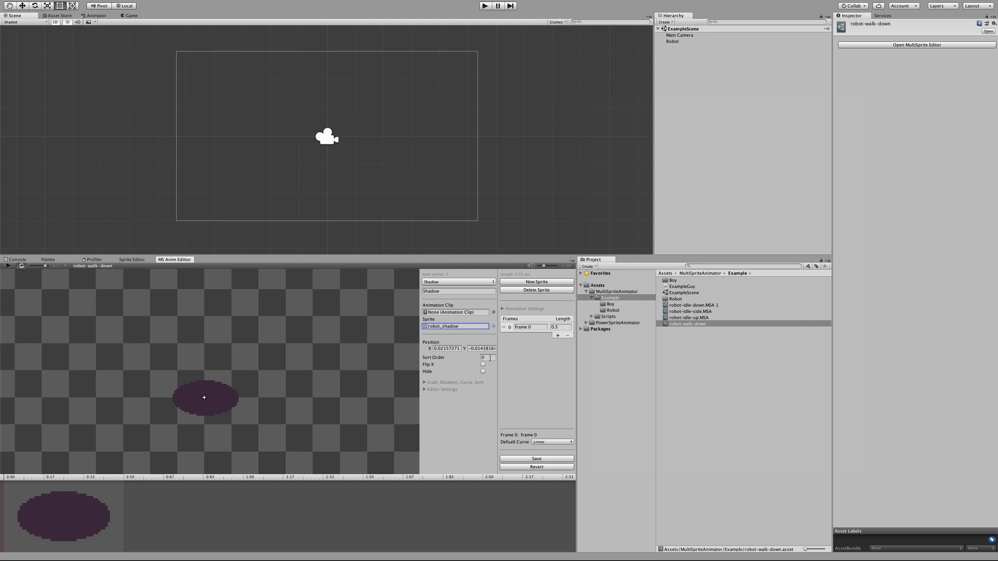
Step: Set the Shadow sprite's sort order to -30 and review its scale, rotation, sort layer and curve options
left_click(440, 358)
left_click(425, 383)
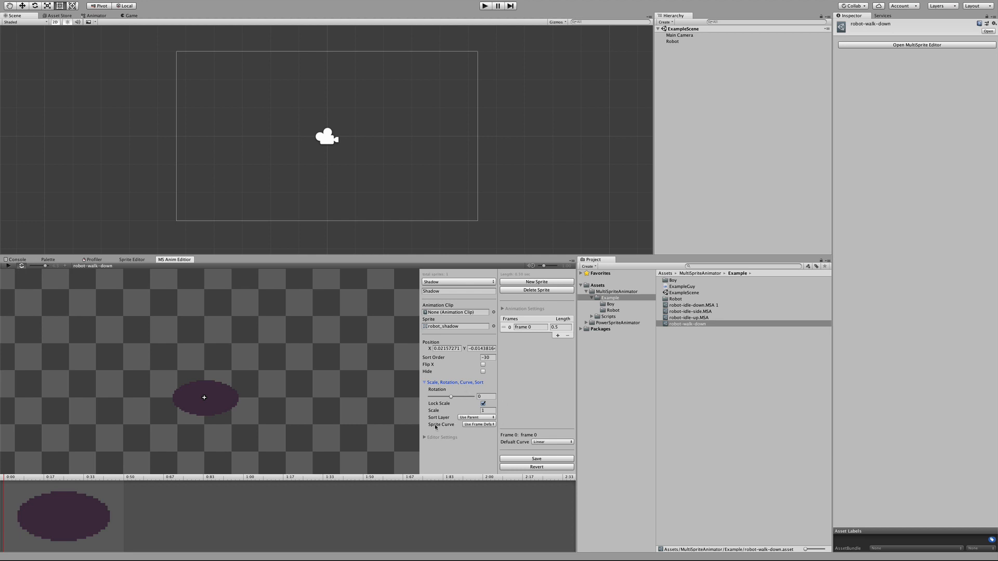
left_click(468, 418)
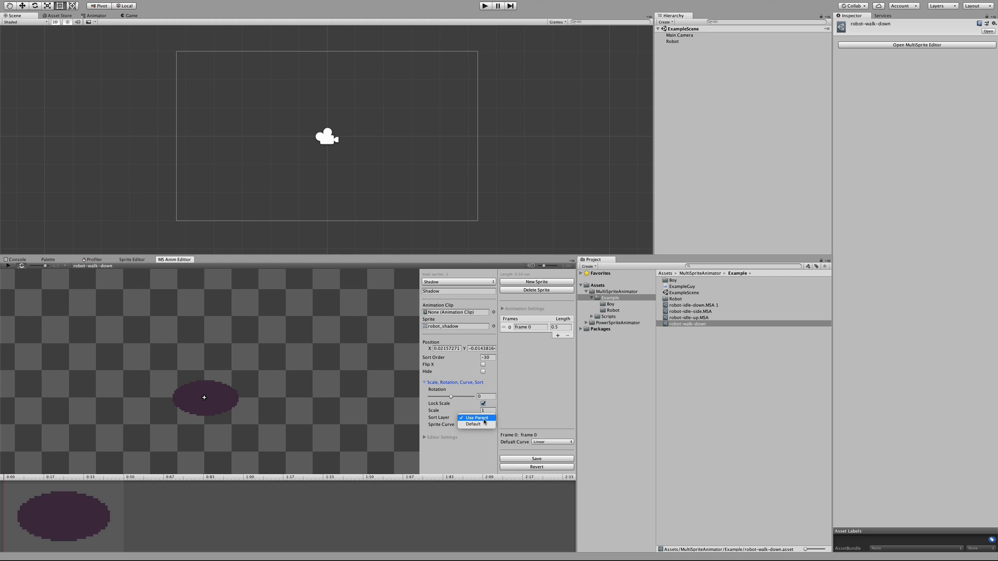
left_click(458, 460)
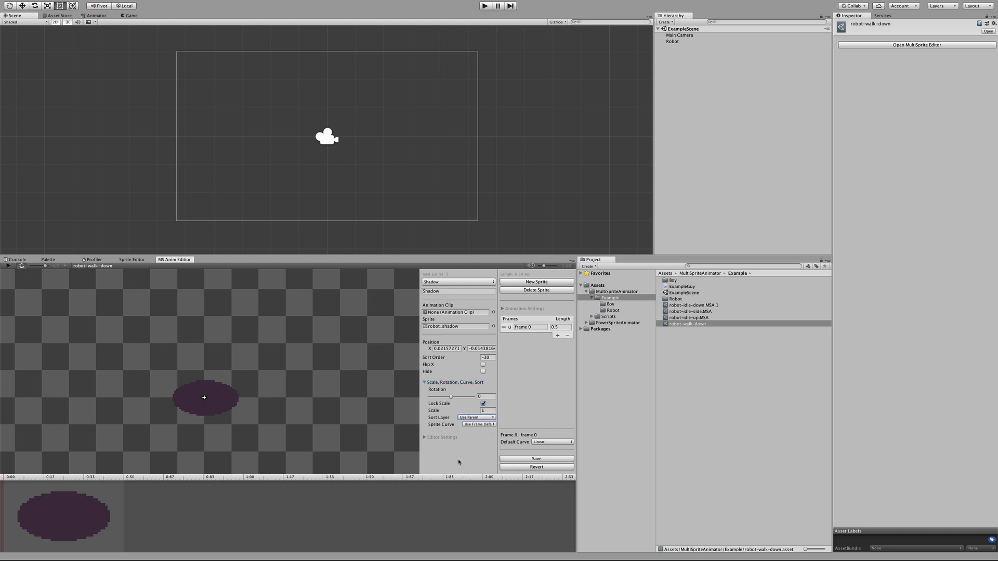
left_click(425, 384)
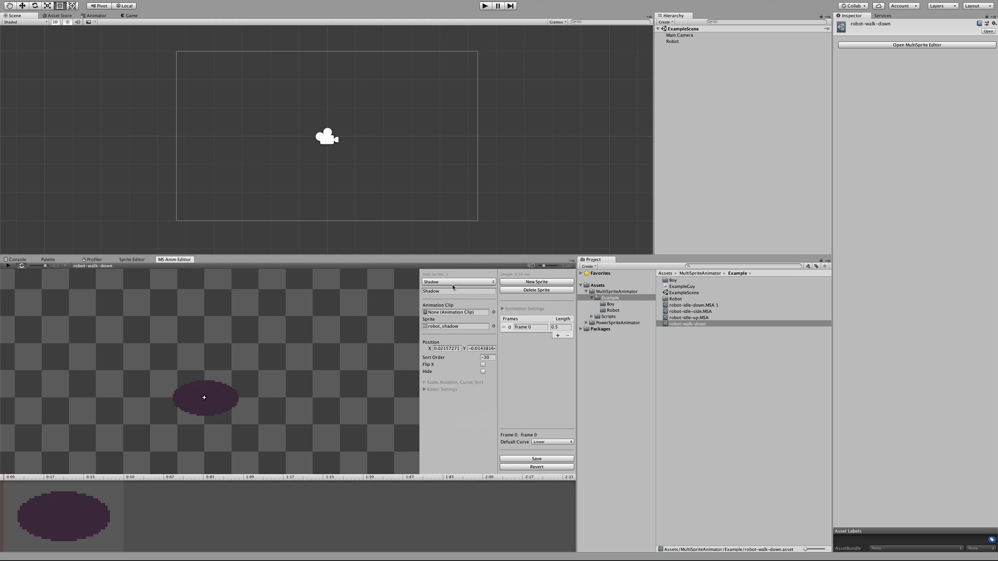
Step: Add a new sprite named Head and place it above the shadow at about X 0.07, Y 1.06
left_click(541, 284)
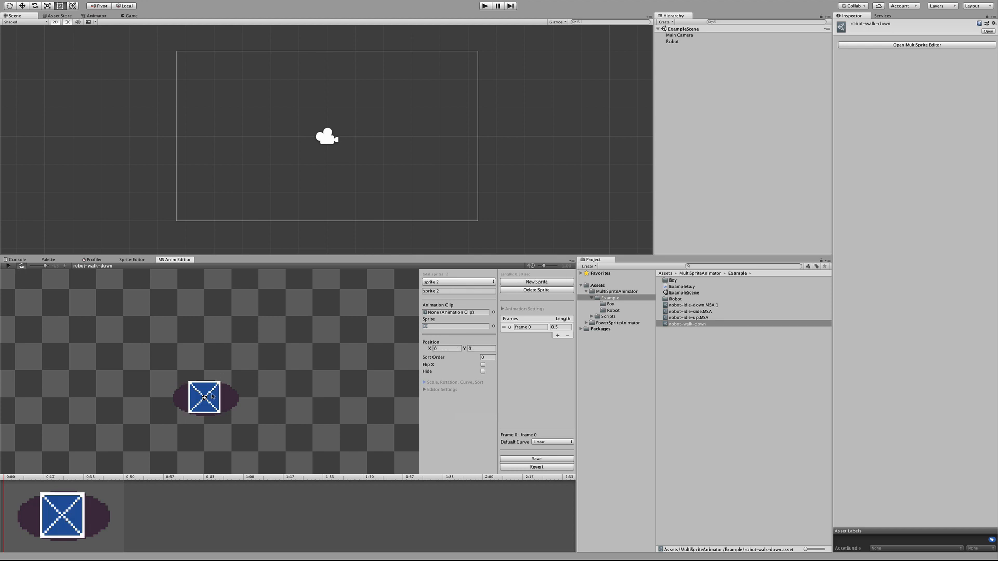
left_click(441, 291)
type("Head")
left_click_drag(211, 401, 215, 349)
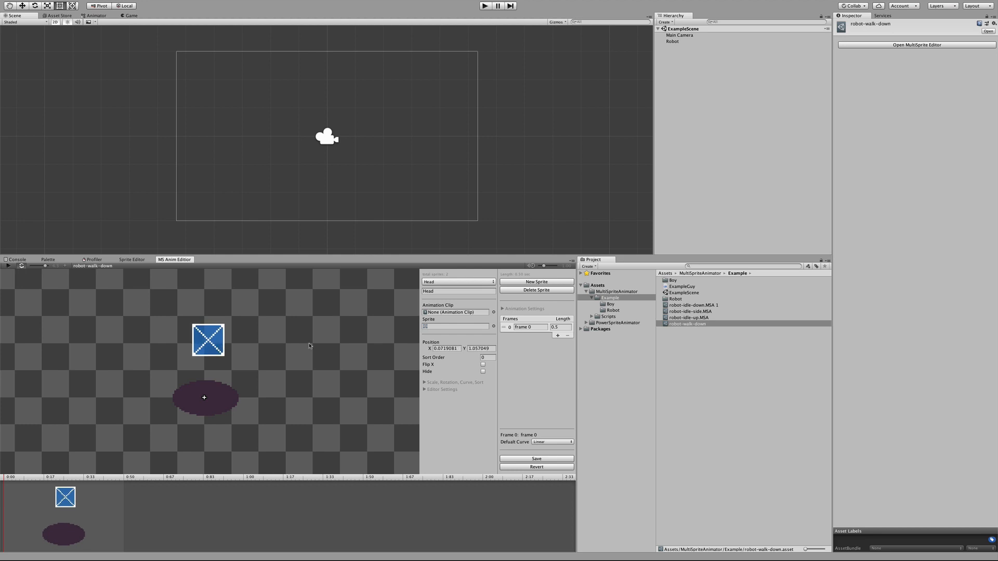
Step: Assign the robot_head image to the Head sprite and set its sort order to 11
left_click(494, 327)
left_click(775, 211)
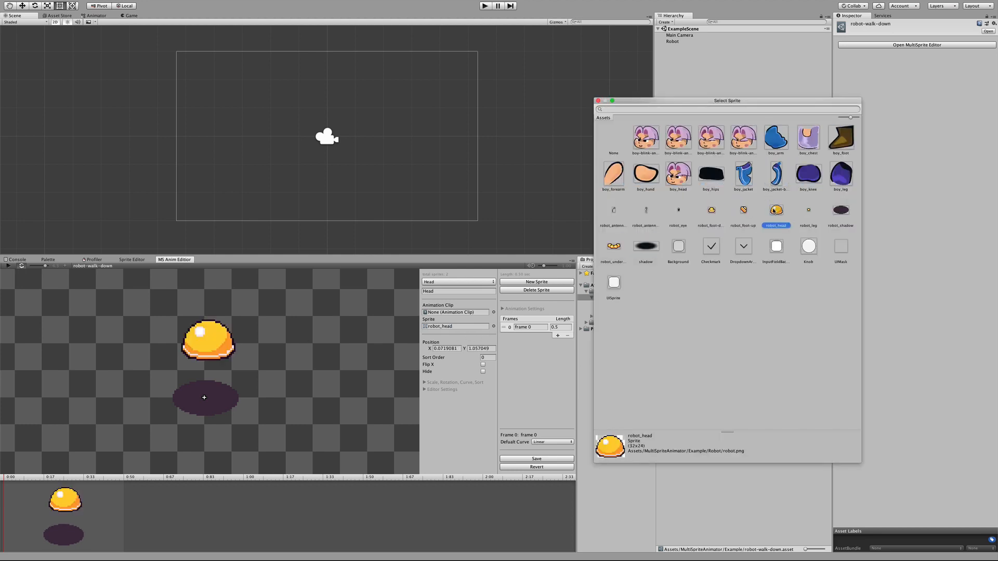
left_click(290, 383)
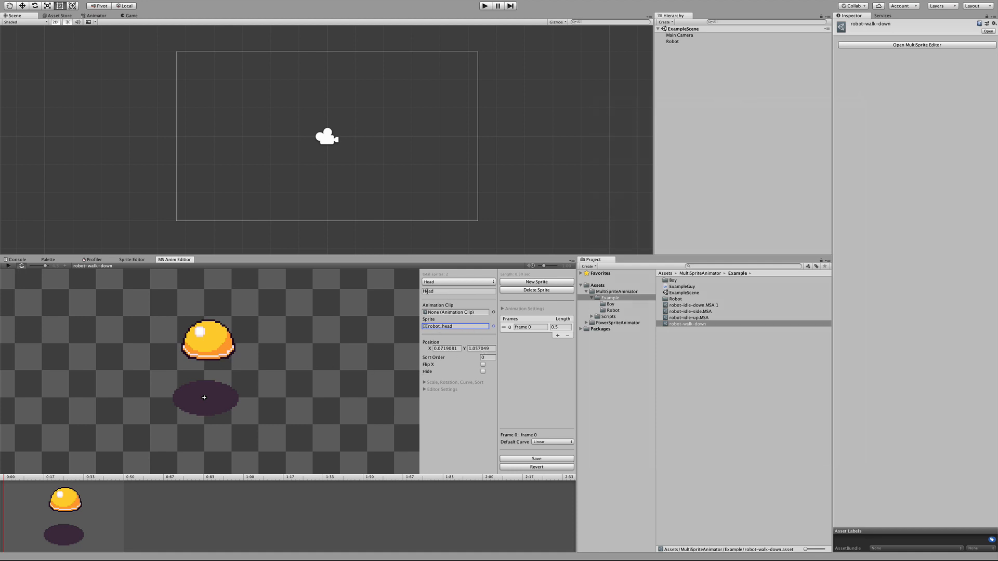
left_click(487, 357)
Step: Add Left Foot and Right Foot sprites with the robot_foot-down image and place them on either side of the shadow
left_click(527, 283)
left_click(446, 291)
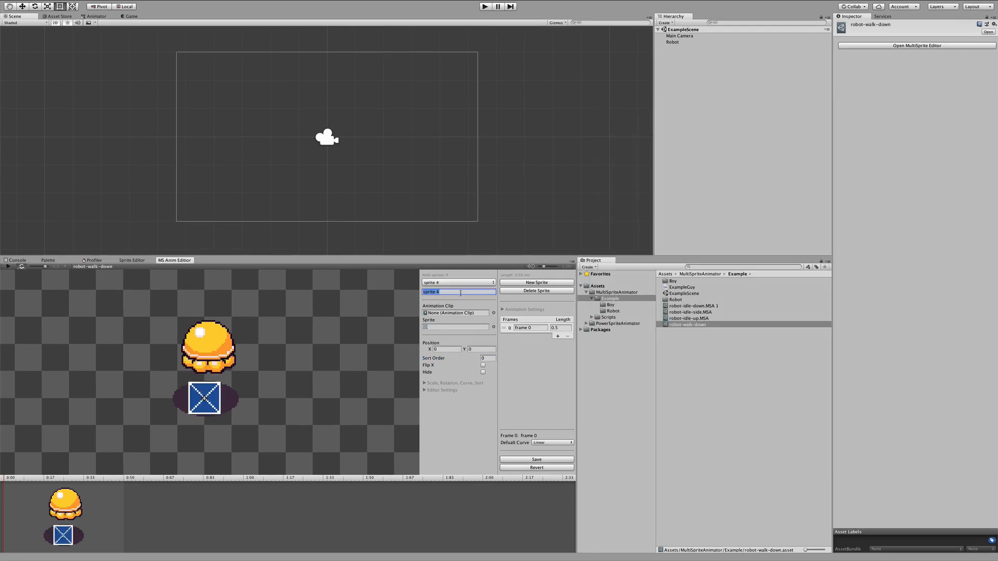
type("Left Foot")
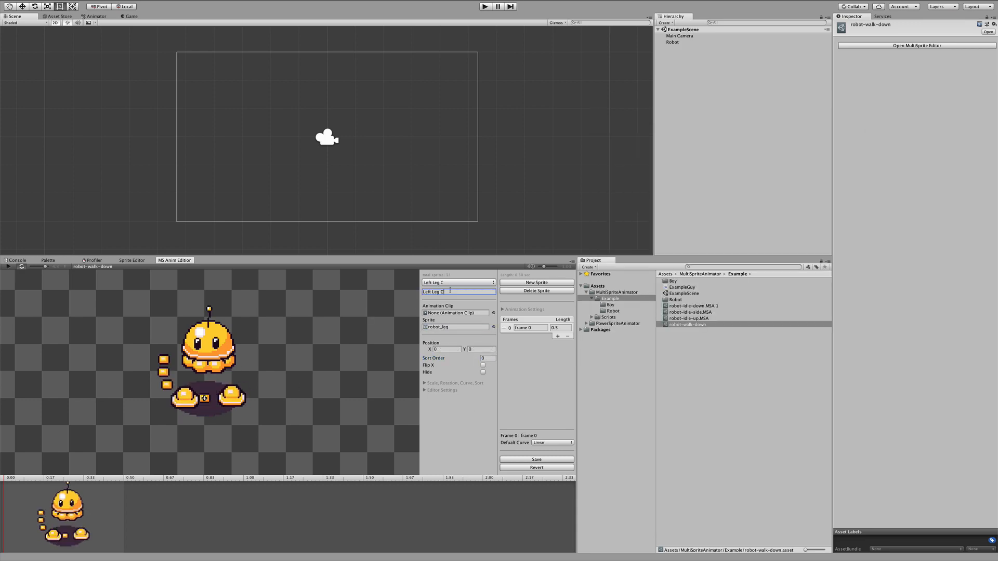
left_click_drag(204, 398, 161, 397)
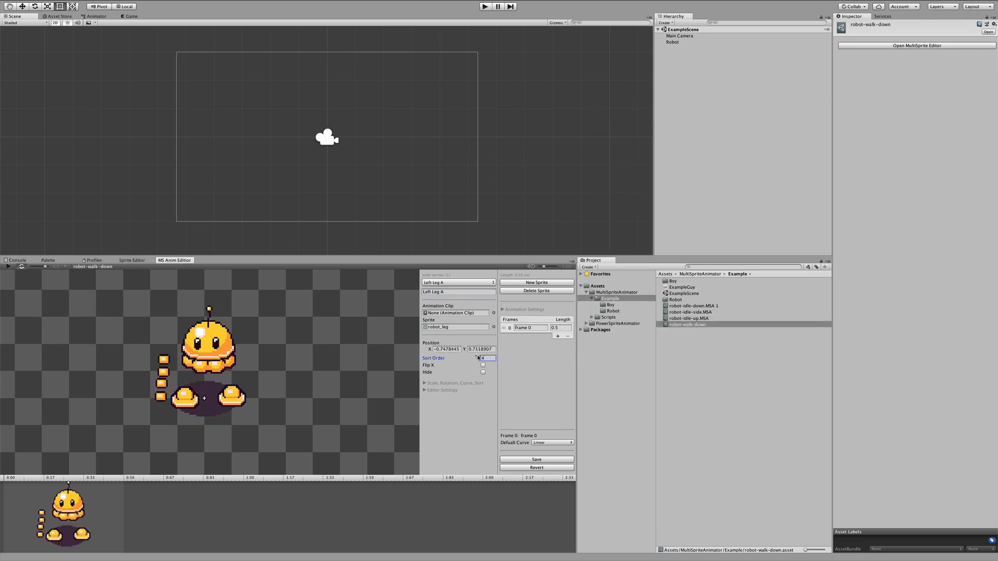
Step: Add the right leg segments as sprites named Right Leg A to D, and set the Below Head sprite's sort order to 10
left_click(527, 283)
left_click(451, 291)
type("Right Leg")
left_click(526, 283)
left_click(450, 292)
type("Right Leg B")
left_click(491, 357)
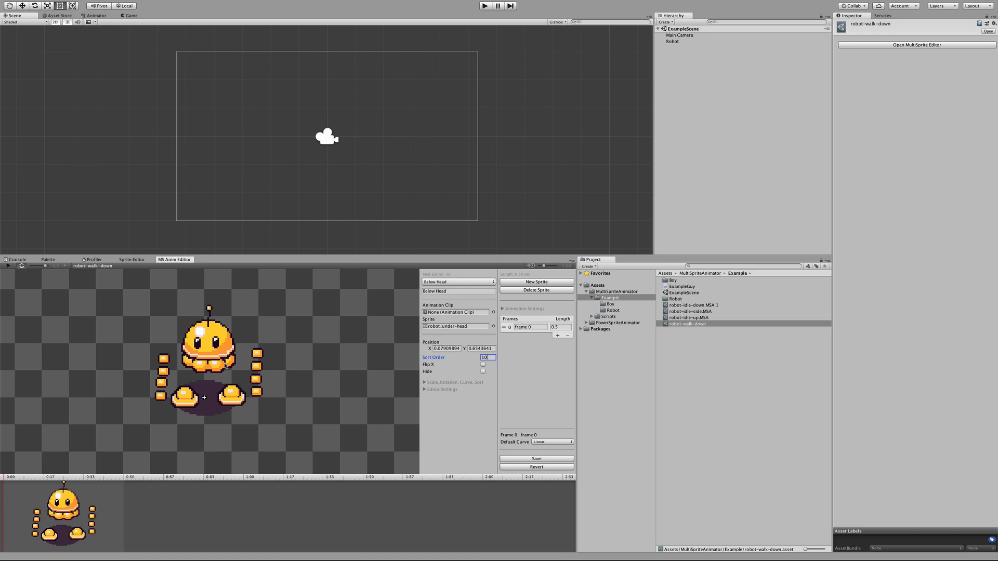
Step: Choose the Head sprite from the sprite list, move it up away from the body, and select the Below Head sprite
left_click(255, 353)
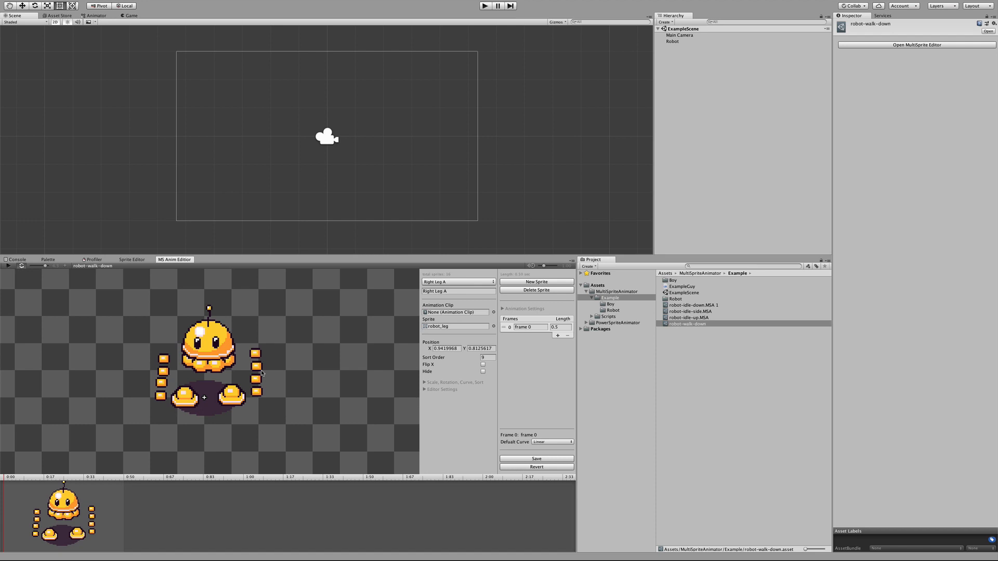
left_click(422, 282)
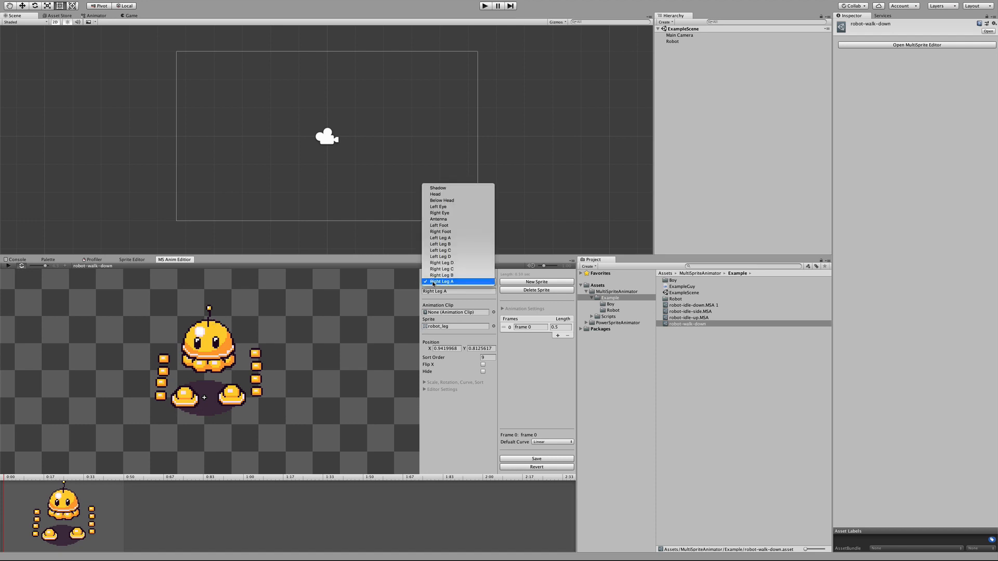
left_click(437, 195)
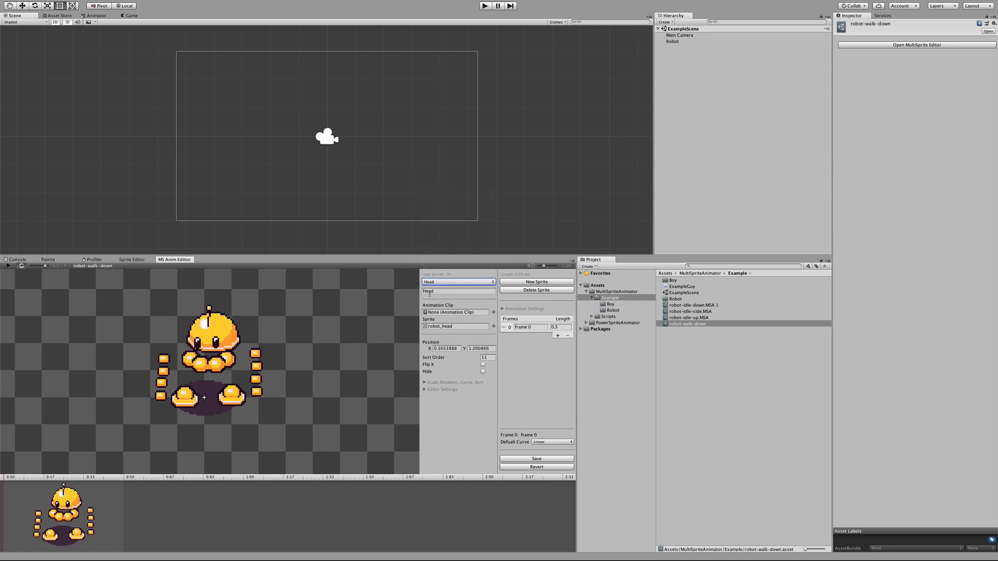
left_click(223, 332)
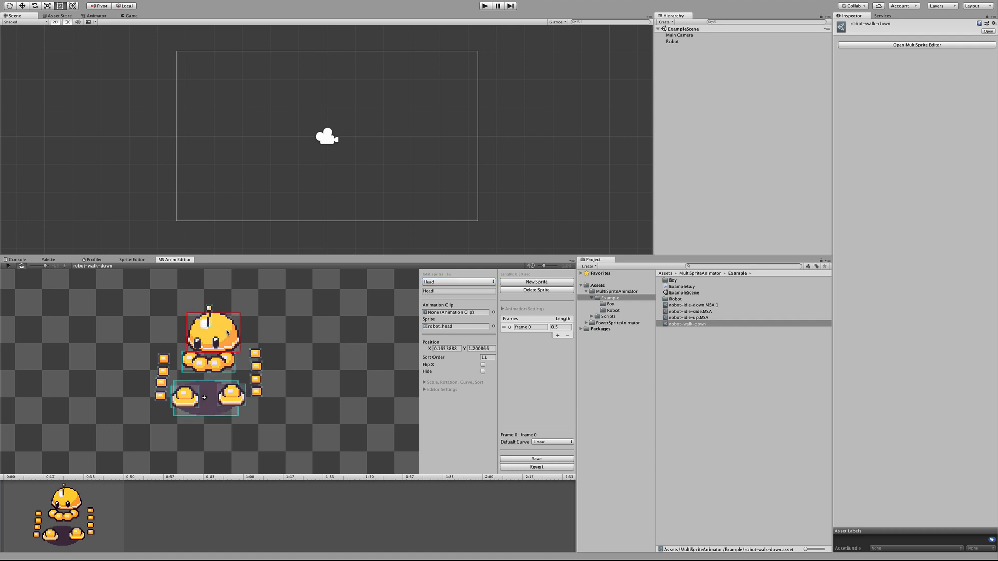
mouse_move(227, 333)
left_mouse_down()
mouse_move(243, 316)
mouse_move(231, 325)
left_mouse_up()
left_click(225, 363)
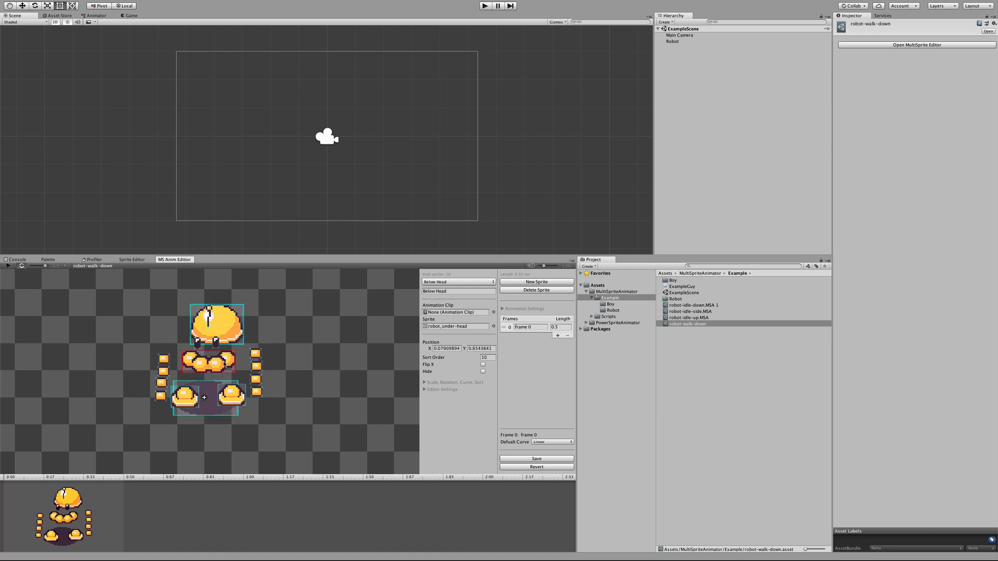
Step: Fit the Below Head, Head and eye sprites together, seat the Antenna on top of the head, and readjust the feet over the shadow
left_click_drag(224, 363, 196, 345)
left_click(232, 328)
left_click(216, 344)
left_click(209, 310)
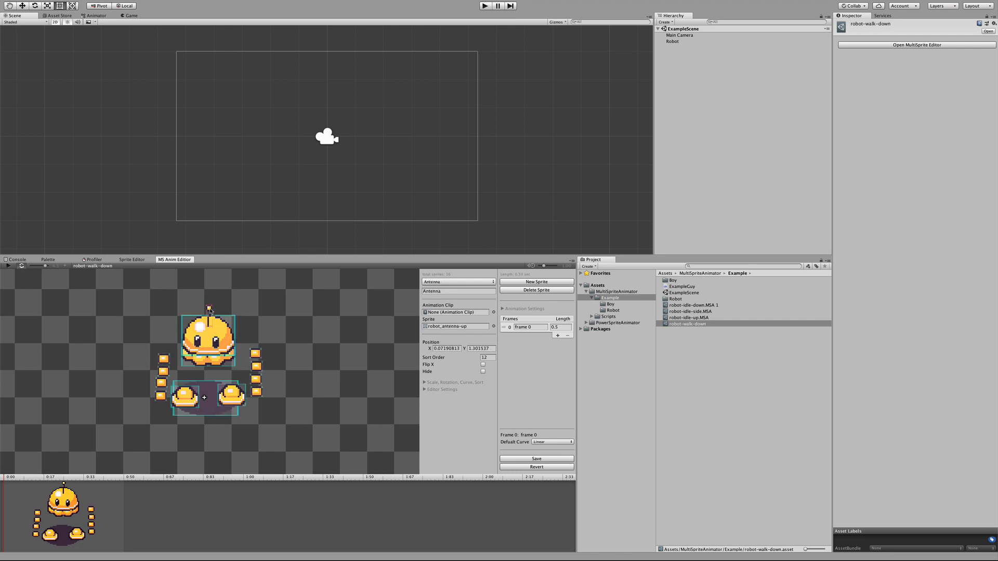
left_click_drag(210, 310, 210, 304)
left_click_drag(190, 399, 227, 401)
Step: Enable Pixel Perfect Snapping in the animation settings so the sprites align to the pixel grid
scroll(207, 369, "up", 4)
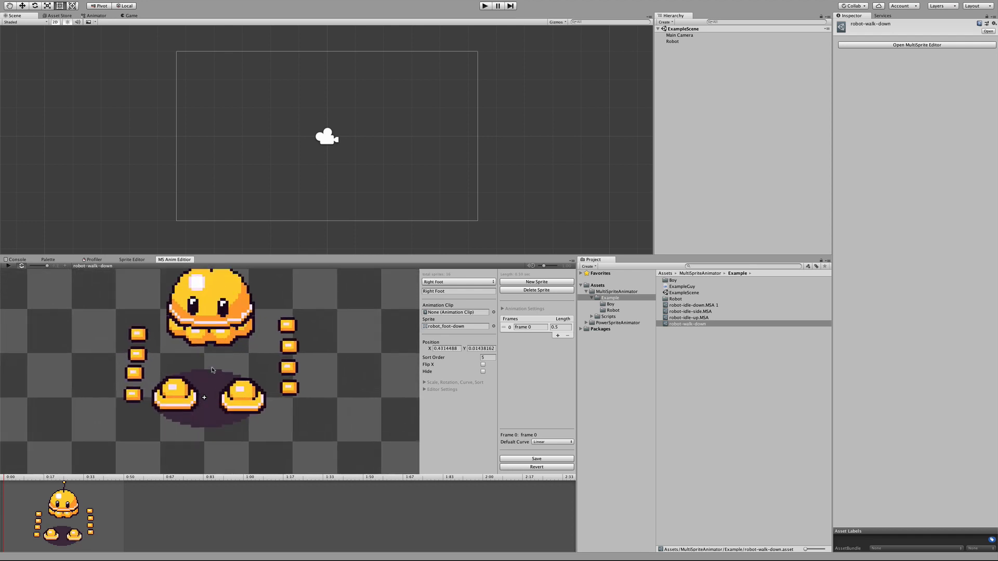
middle_click_drag(232, 347, 232, 380)
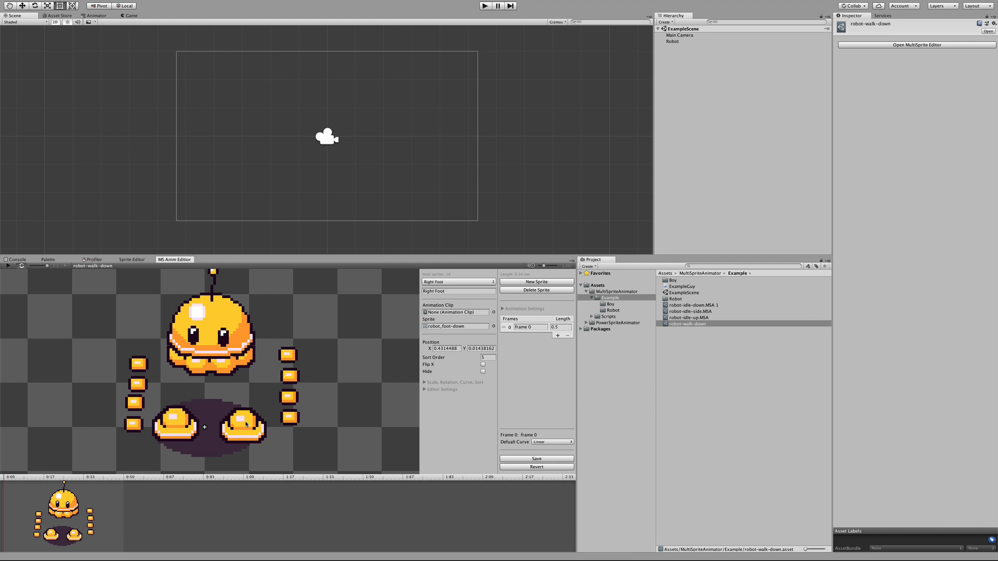
scroll(186, 410, "up", 5)
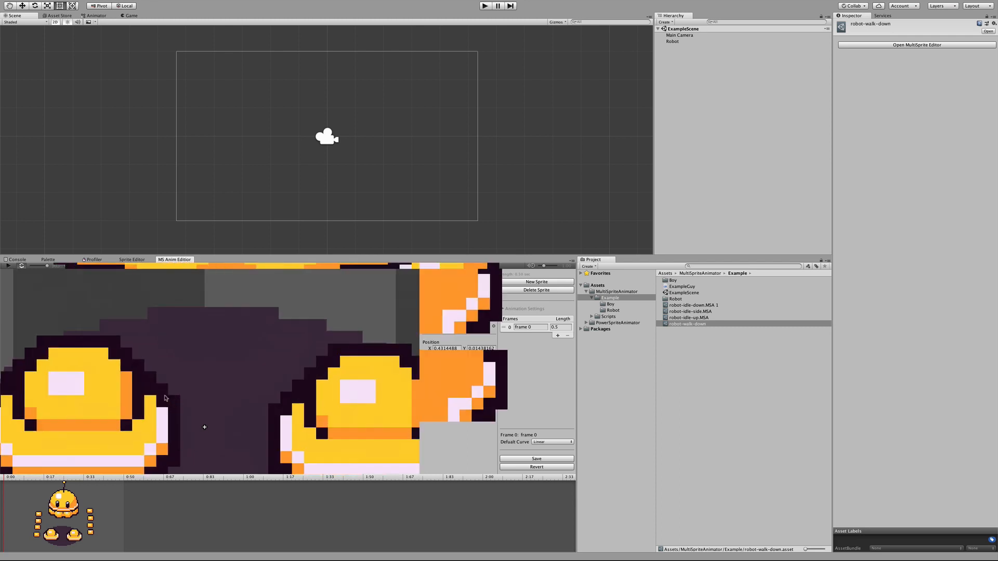
middle_click_drag(68, 379, 168, 379)
scroll(281, 403, "down", 5)
scroll(282, 404, "down", 6)
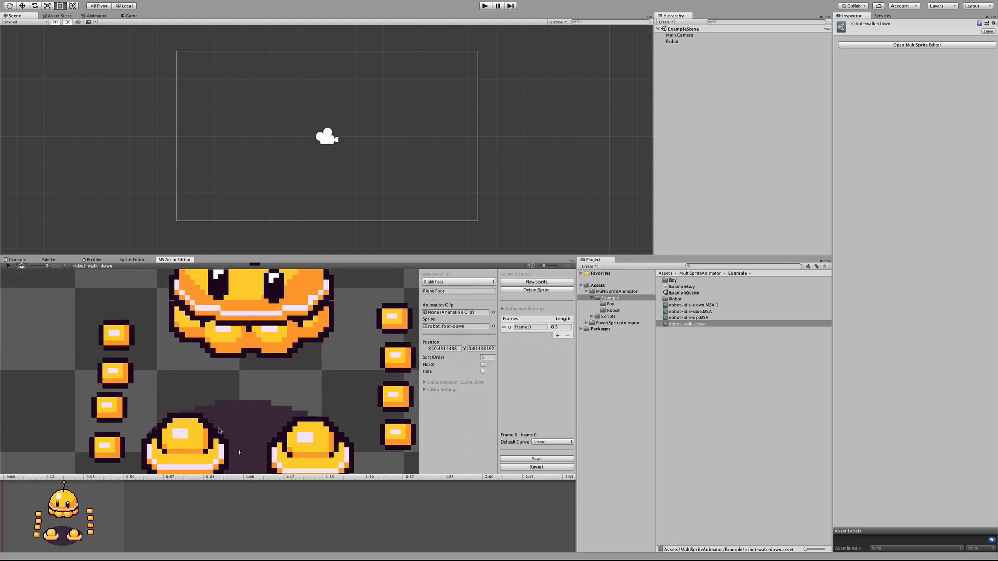
left_click(502, 310)
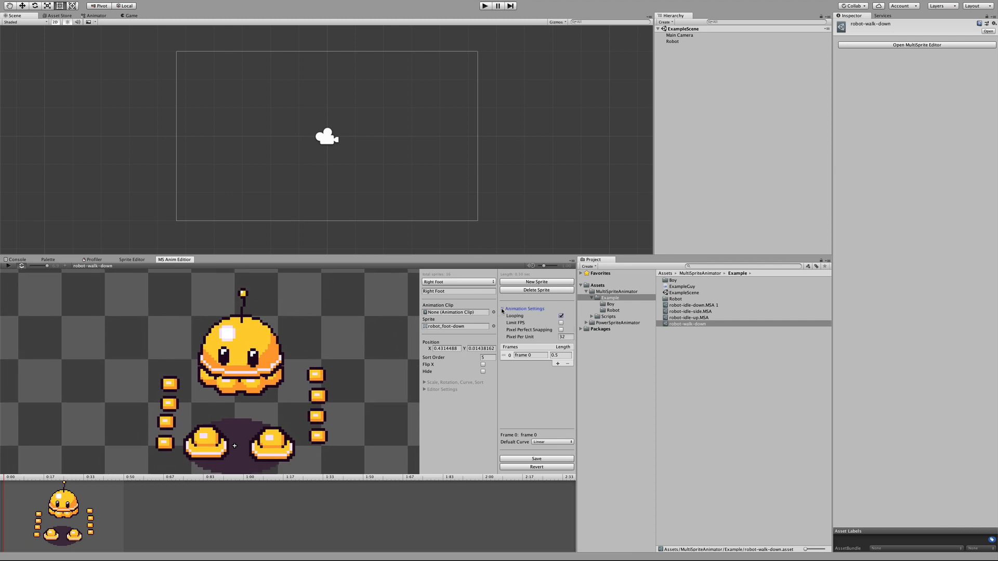
left_click(562, 331)
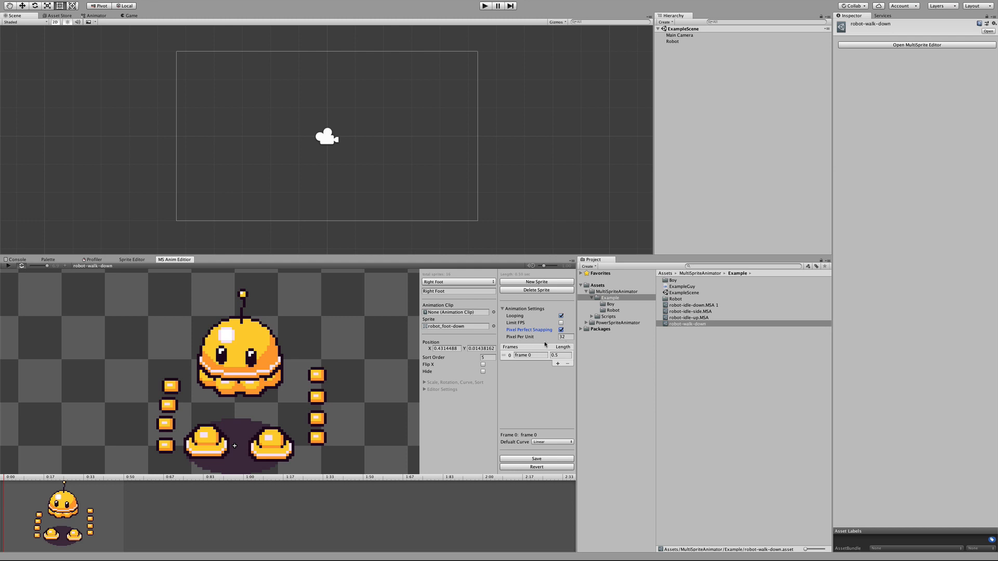
Step: Compare the animation's Pixel Per Unit setting with the Pixels Per Unit in the robot texture's import settings
left_click(563, 337)
left_click(613, 310)
left_click(675, 281)
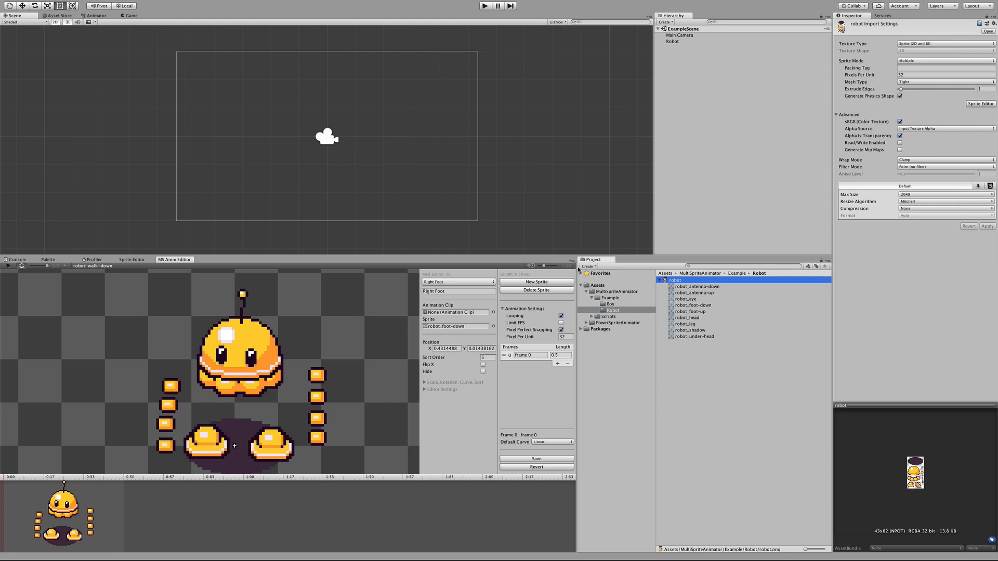
left_click(503, 310)
Step: Reposition the two eye sprites slightly closer together on the robot's head
left_click(249, 337)
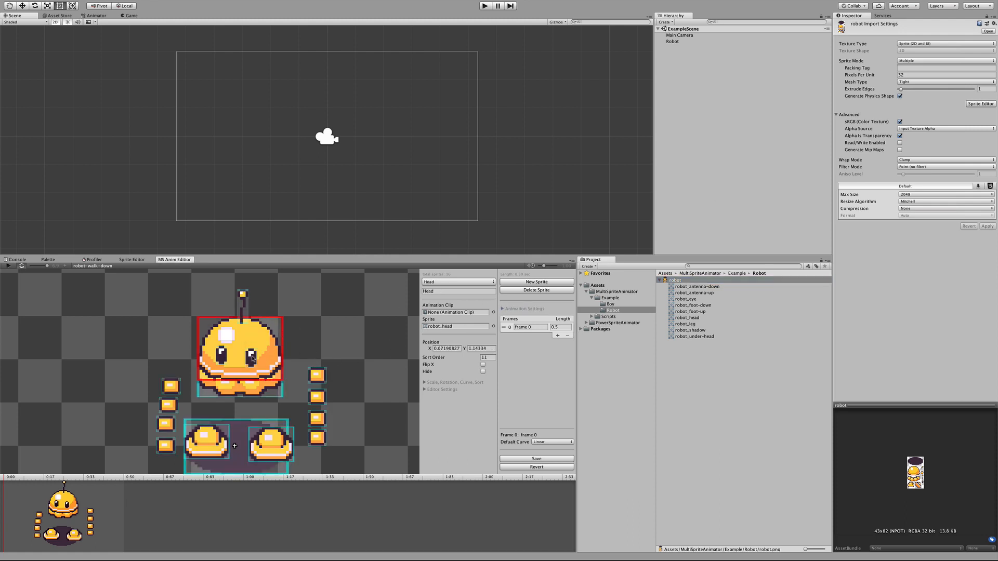
left_click_drag(252, 359, 249, 358)
left_click_drag(222, 356, 228, 359)
left_click_drag(249, 358, 252, 359)
Step: Arrange the left and right leg segments into chains connecting the underside of the head to each foot
left_click_drag(171, 386, 194, 410)
left_click_drag(165, 445, 197, 415)
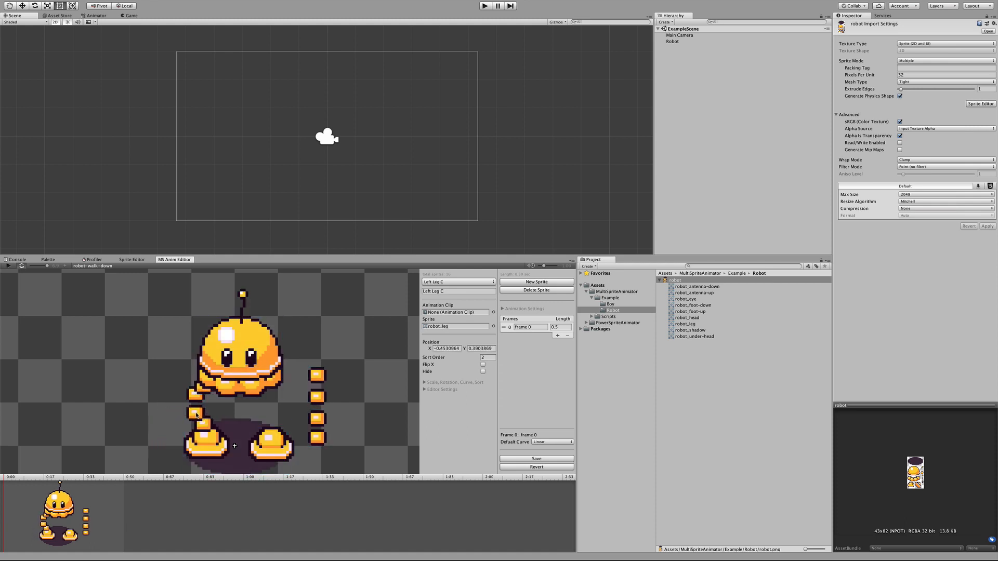
left_click_drag(317, 438, 280, 412)
left_click_drag(318, 396, 277, 388)
middle_click_drag(304, 439, 310, 398)
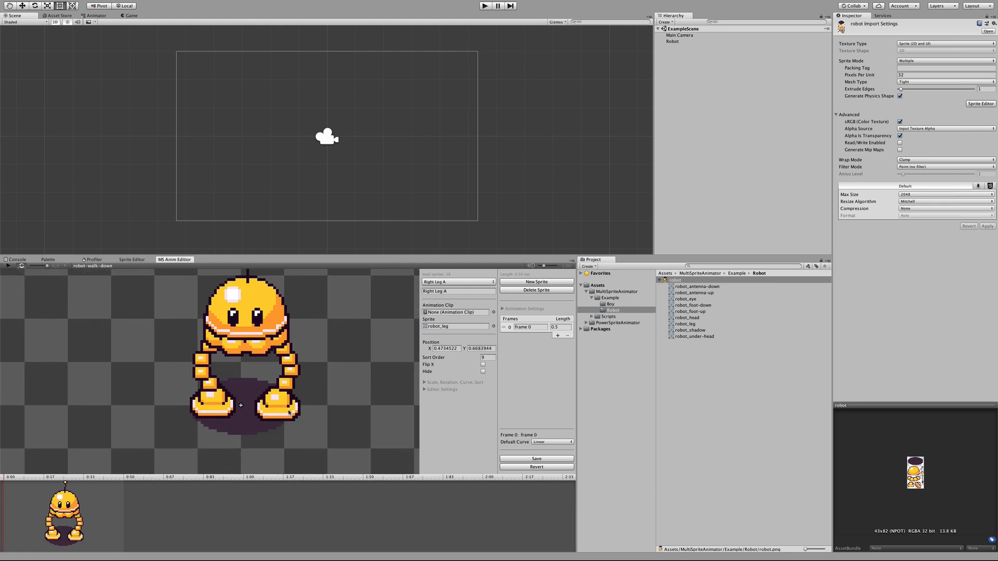
Step: Shift the Right Foot and Left Foot sprites slightly to line up beneath their legs
left_click_drag(290, 413, 283, 413)
left_click(207, 413)
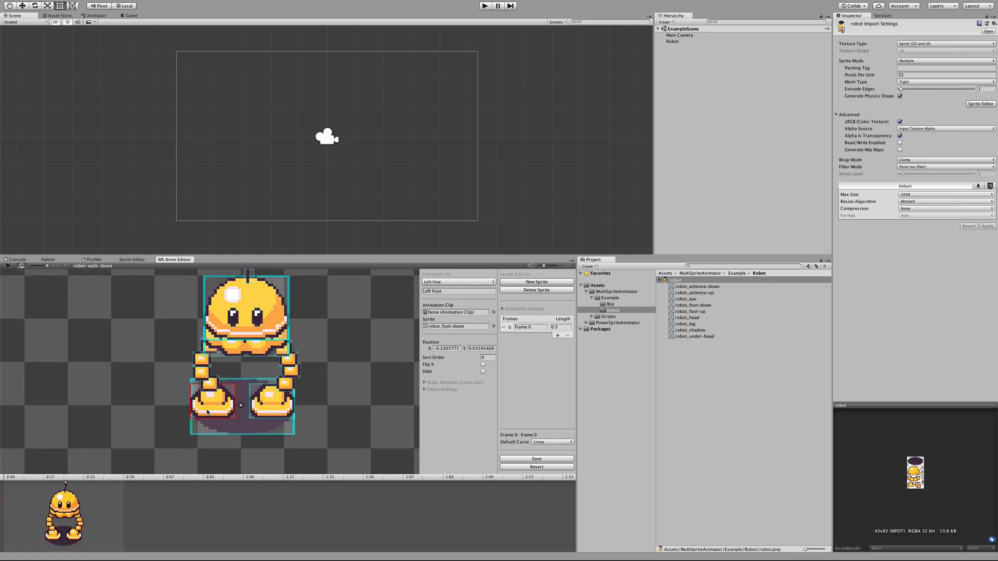
left_click_drag(208, 412, 220, 411)
left_click(272, 409)
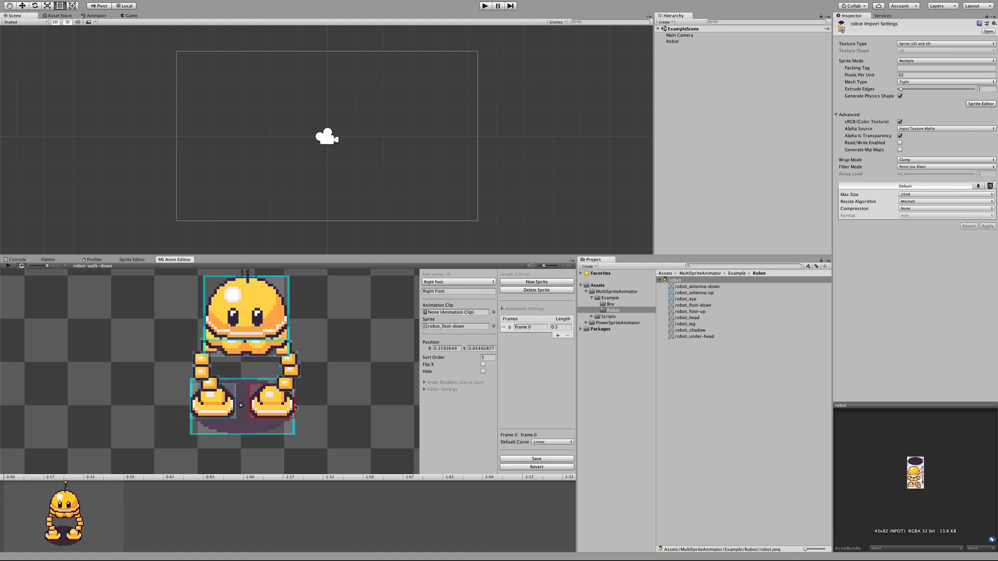
middle_click_drag(300, 404, 332, 402)
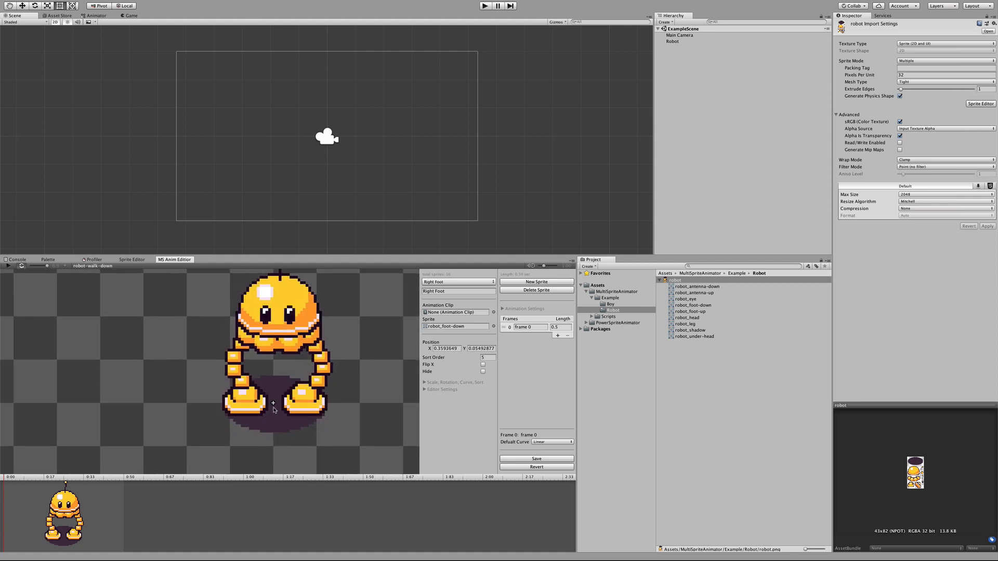
Step: Fine-tune the Left Leg A segment beneath the head and save the animation
scroll(275, 404, "up", 6)
scroll(274, 408, "down", 6)
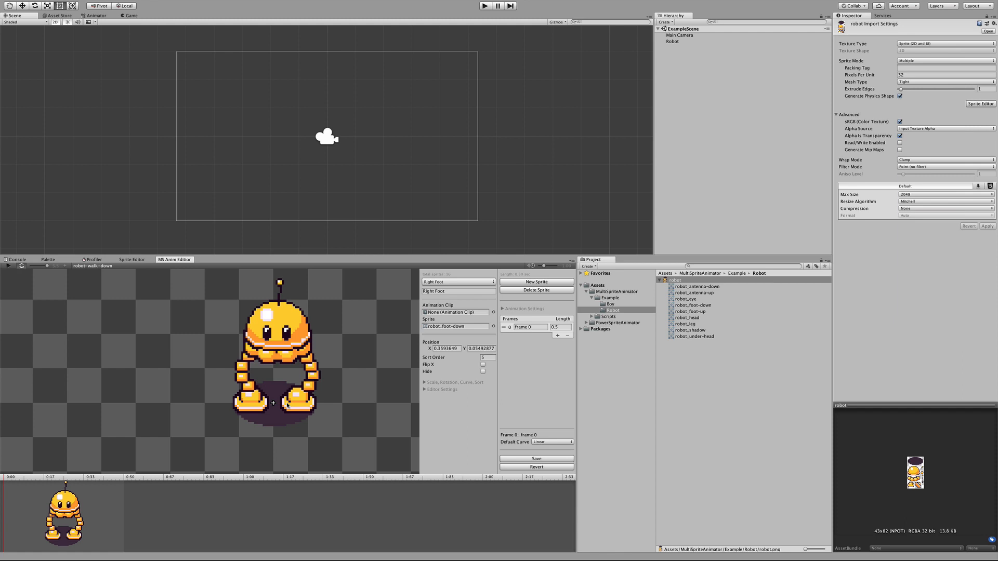
left_click_drag(248, 360, 241, 361)
left_click(244, 360)
left_click(531, 459)
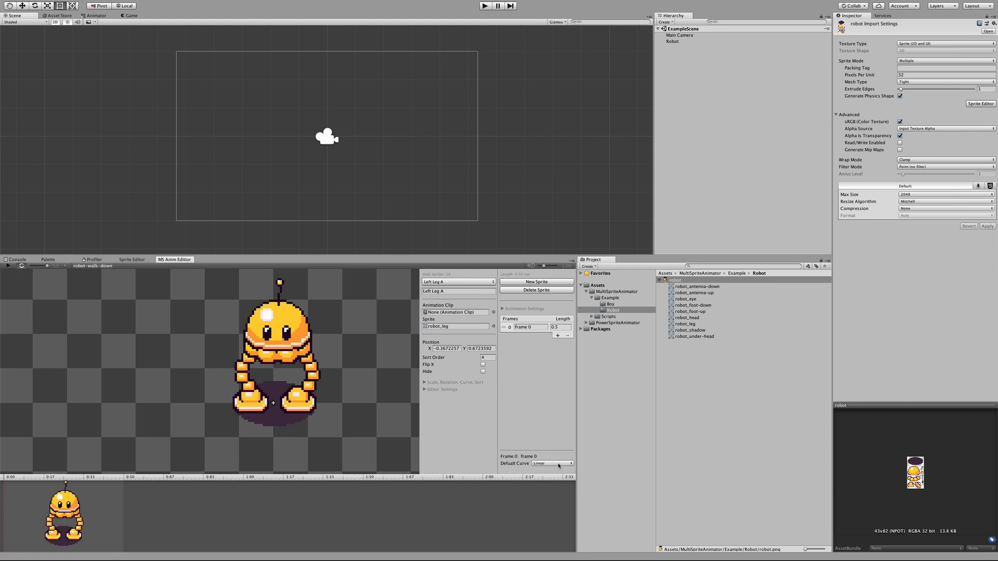
Step: Add frame 1 after frame 0, then shorten frame 0 to about 0.42 and frame 1 to 0.5 on the timeline
middle_click_drag(341, 382, 293, 401)
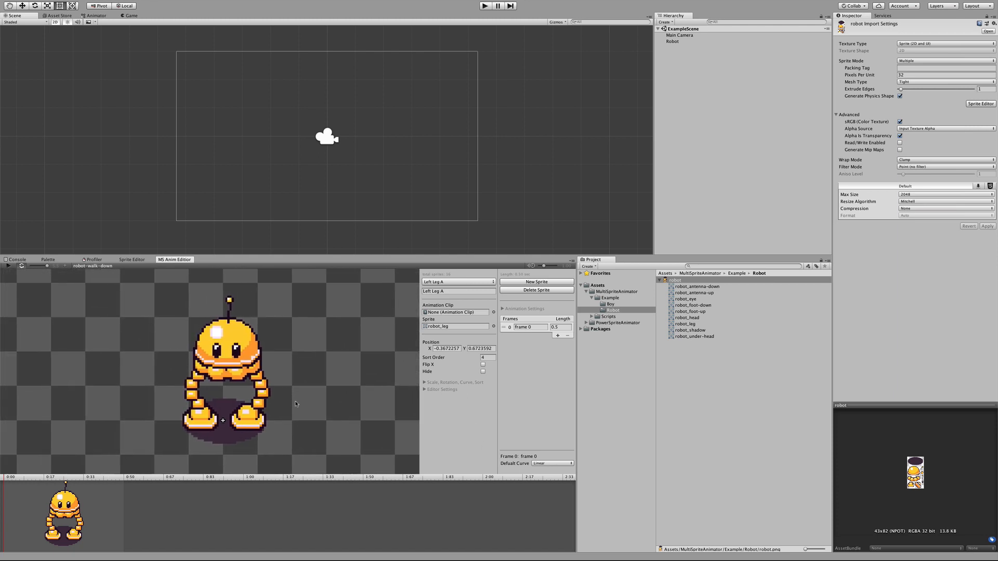
scroll(295, 403, "down", 1)
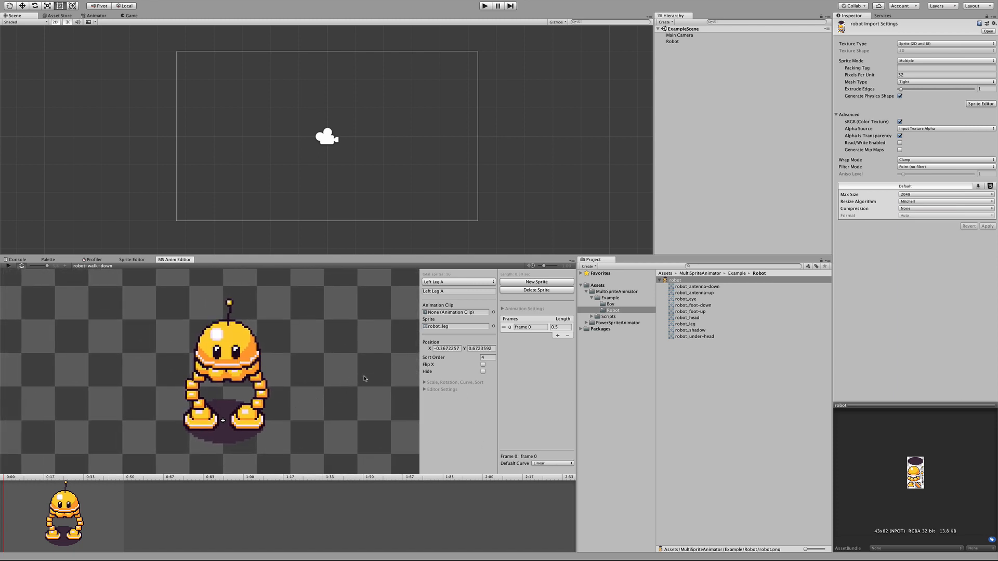
left_click(557, 335)
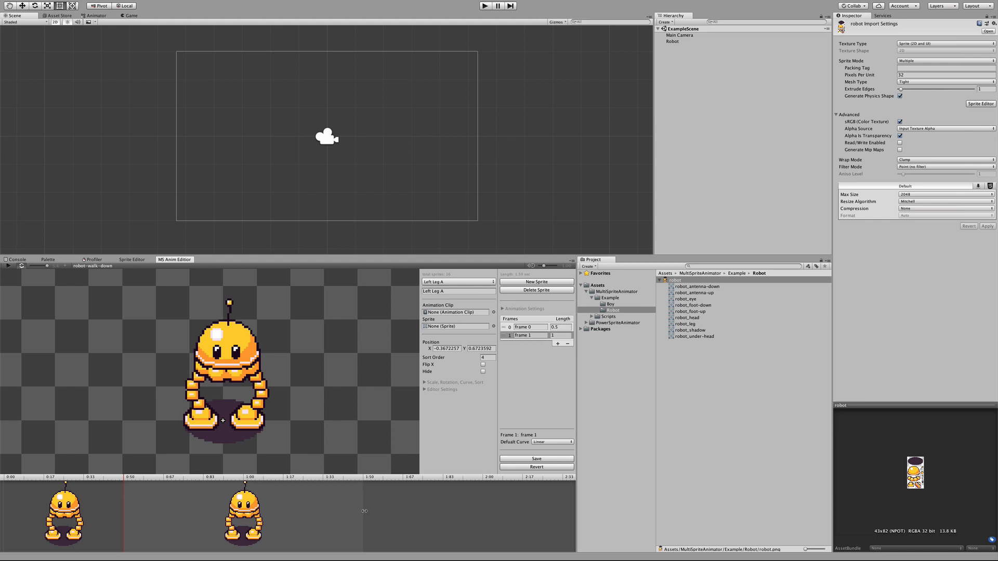
left_click_drag(362, 509, 258, 511)
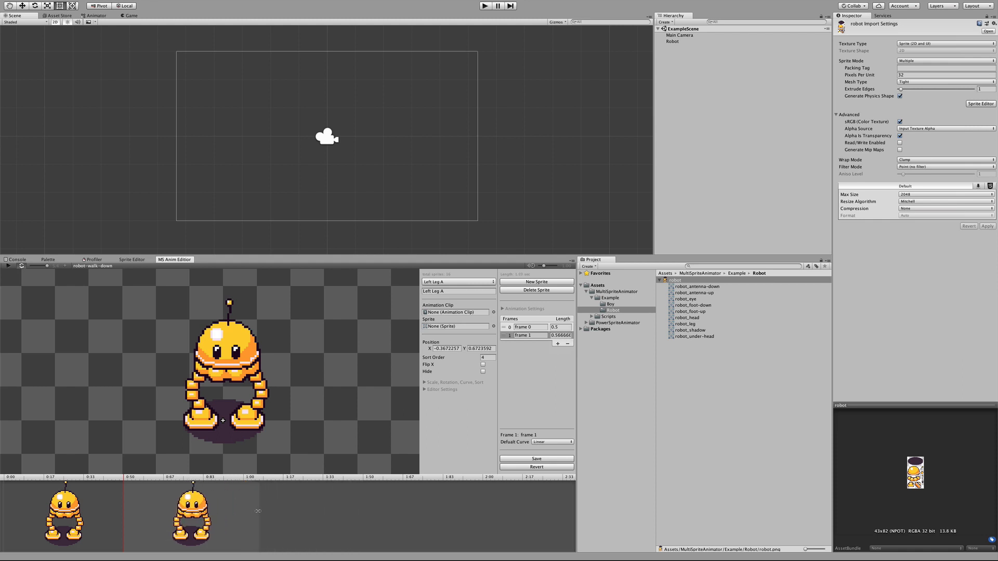
mouse_move(124, 521)
left_mouse_down()
mouse_move(156, 514)
mouse_move(116, 516)
left_mouse_up()
left_click(209, 516)
left_click_drag(240, 512, 222, 512)
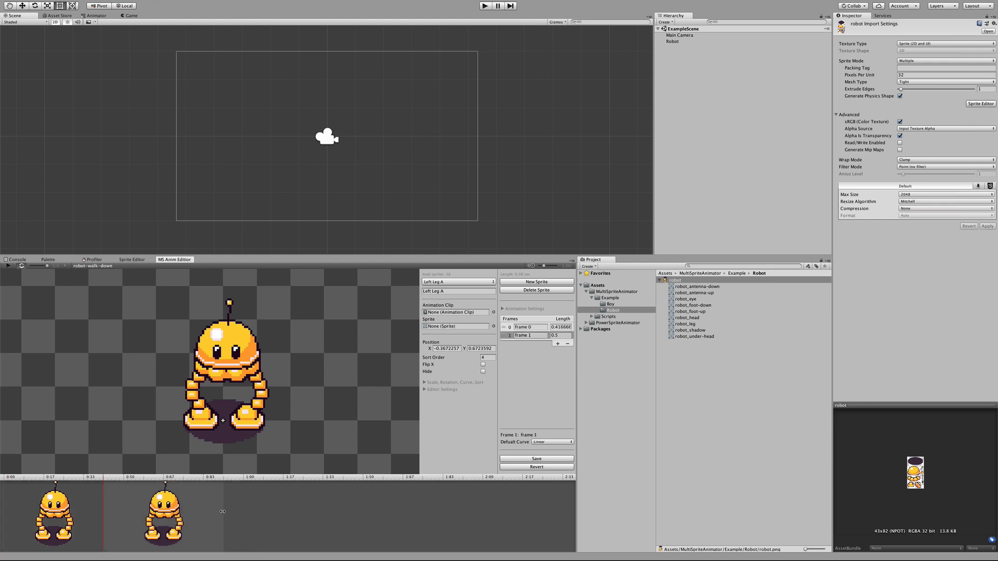
Step: Set the length of frame 0 to 0.5
left_click(259, 422)
middle_click_drag(310, 427, 344, 407)
left_click(555, 336)
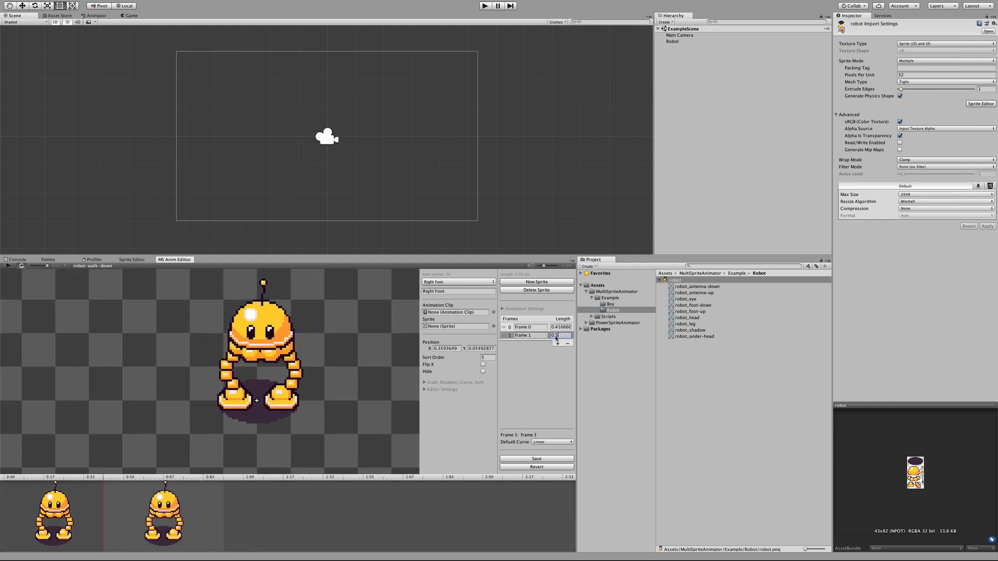
left_click(555, 327)
type("0.5")
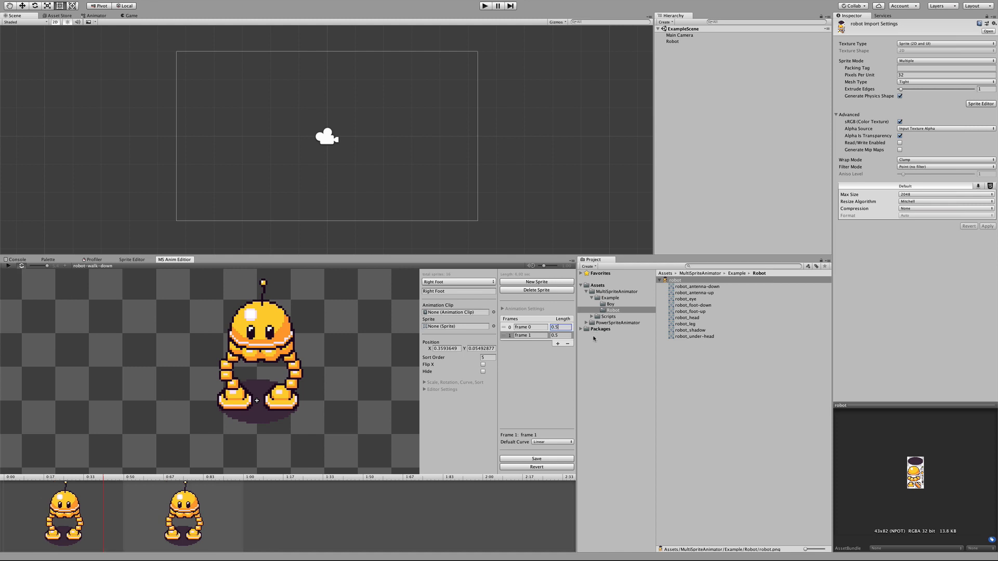
Step: Pose frame 1 as a step, with the right foot extended down, the left leg raised, and the head, eyes and antenna lowered
left_click(113, 481)
left_click_drag(113, 481, 141, 481)
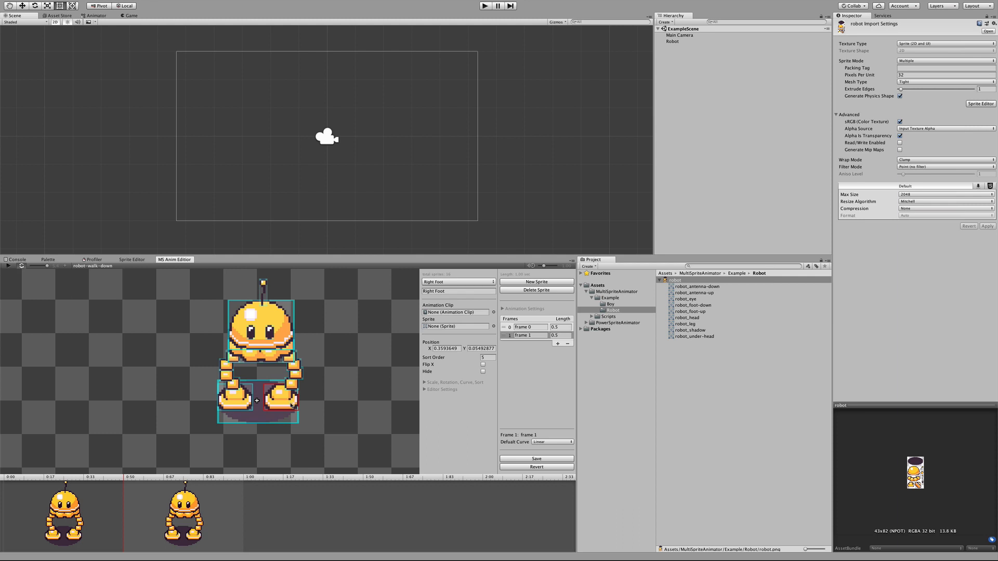
left_click_drag(291, 405, 297, 433)
mouse_move(292, 385)
left_mouse_down()
mouse_move(288, 406)
mouse_move(290, 351)
mouse_move(283, 370)
left_mouse_up()
left_click_drag(257, 352, 259, 367)
left_click_drag(235, 402, 232, 387)
left_click_drag(225, 364, 255, 362)
left_click_drag(261, 327, 263, 330)
mouse_move(269, 337)
left_mouse_down()
mouse_move(254, 343)
mouse_move(274, 342)
left_mouse_up()
left_click_drag(262, 284, 262, 288)
Step: Scrub through the timeline and play the animation to preview the motion, then return to frame 1
left_click_drag(210, 476, 6, 479)
left_click(7, 266)
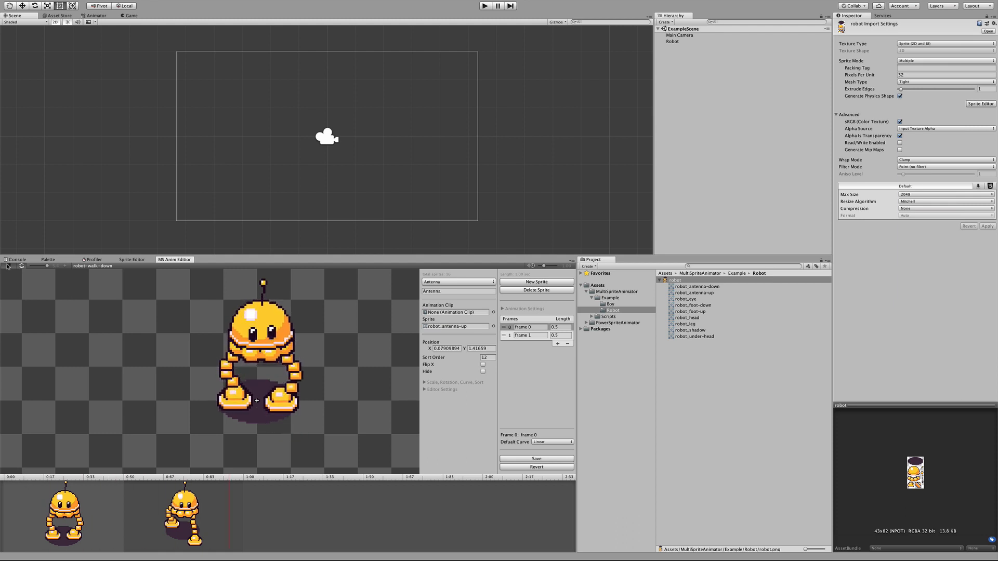
left_click(208, 513)
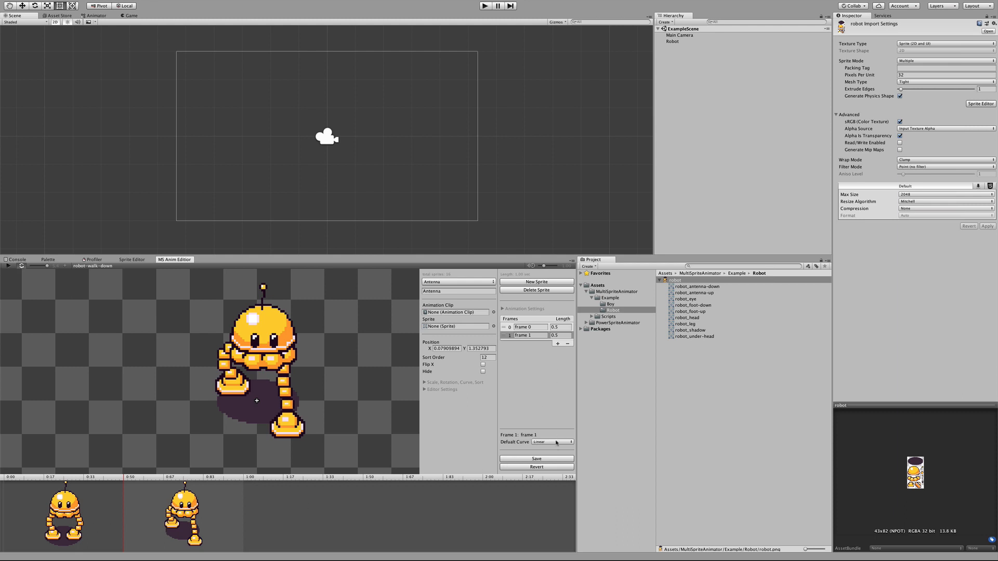
left_click(558, 344)
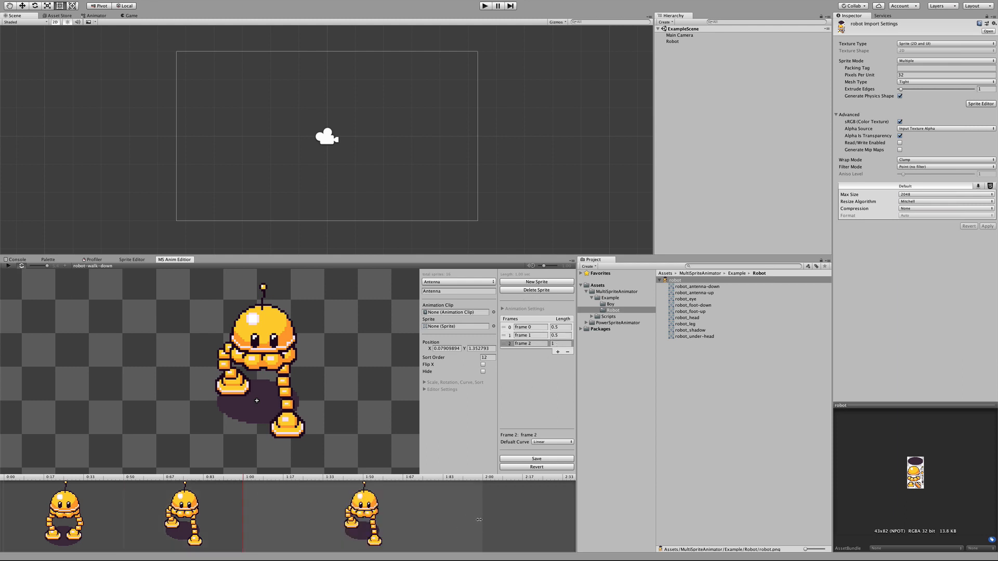
left_click_drag(479, 520, 376, 520)
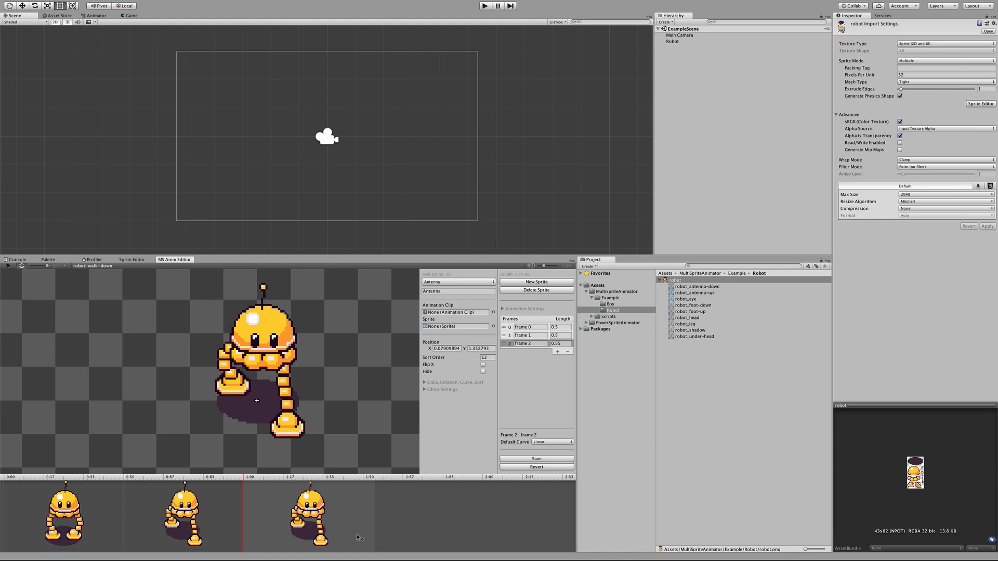
left_click(225, 521)
left_click(289, 522)
left_click(568, 352)
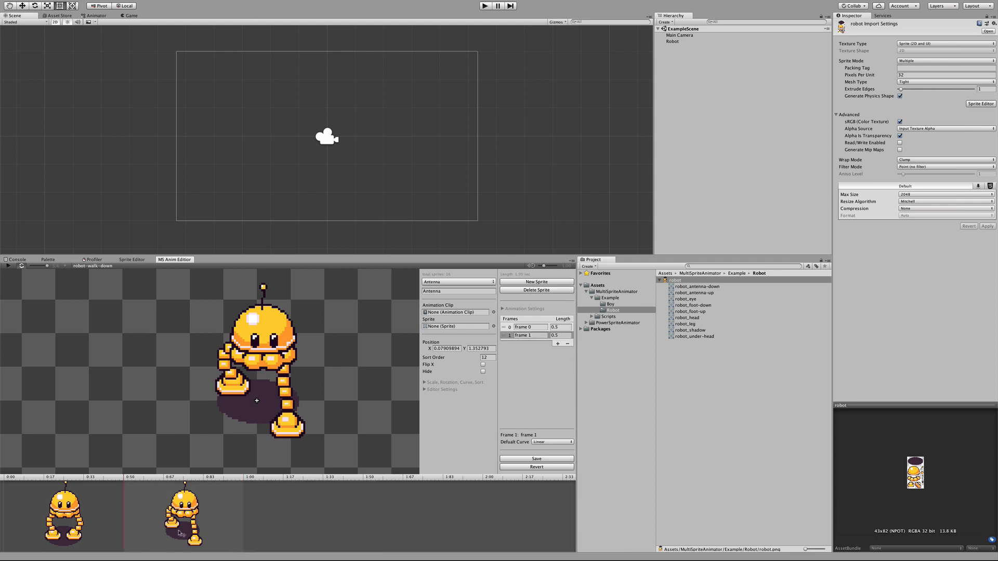
Step: Add frames 2 and 3 as copies of the standing pose in frame 0, with lengths of about 0.47 and 0.6
left_click(94, 508)
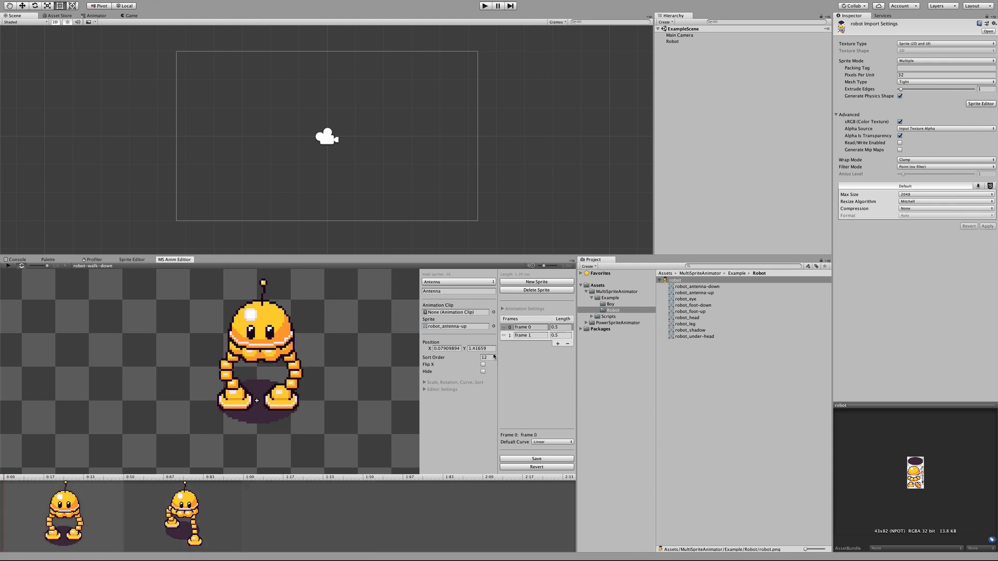
left_click(559, 343)
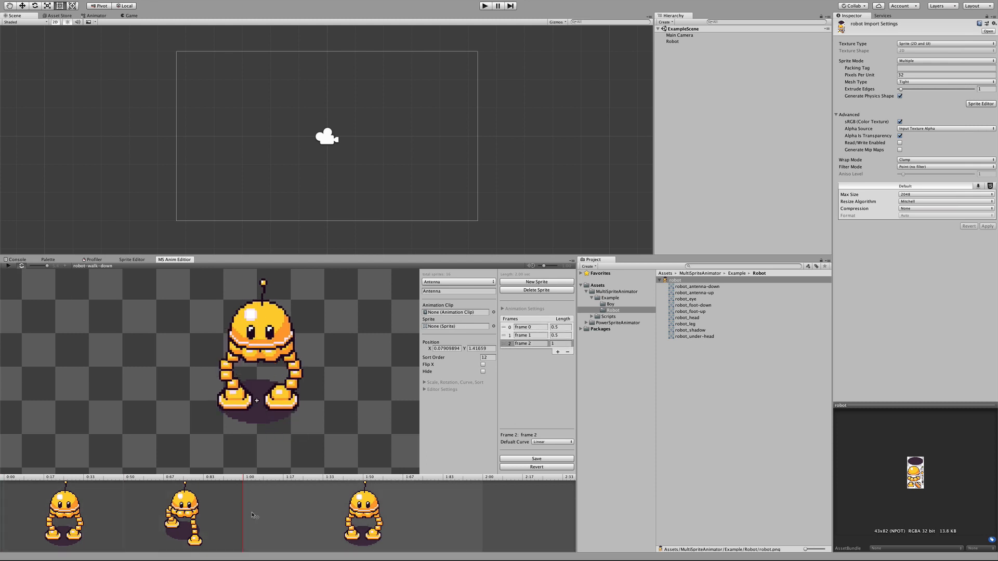
left_click(553, 344)
left_click_drag(483, 514, 354, 514)
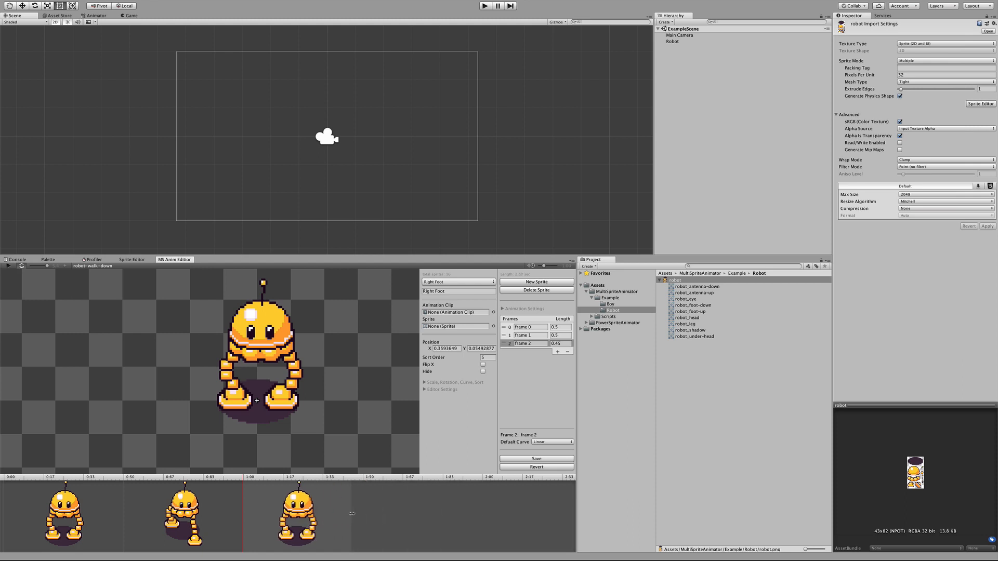
left_click(558, 352)
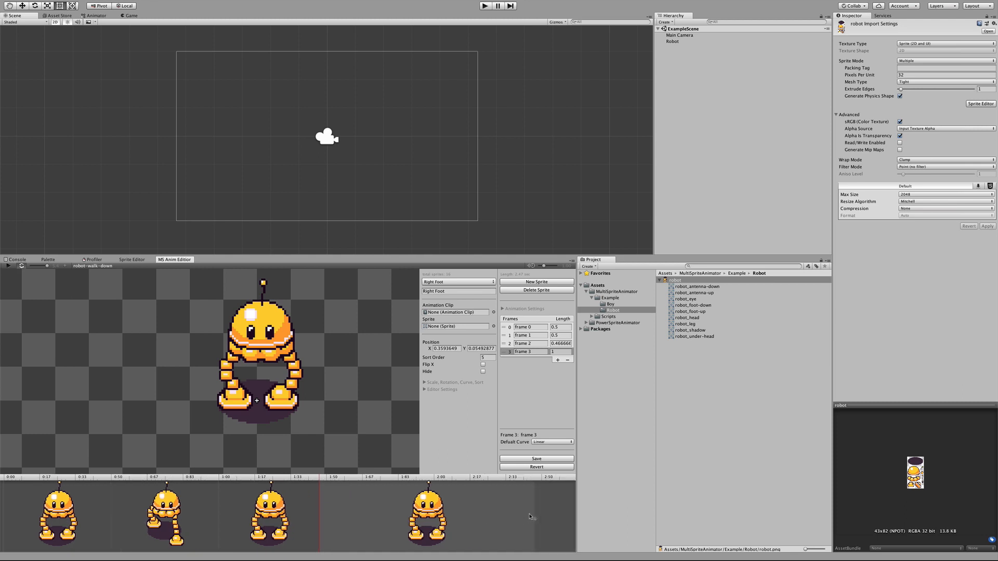
left_click_drag(529, 516, 448, 515)
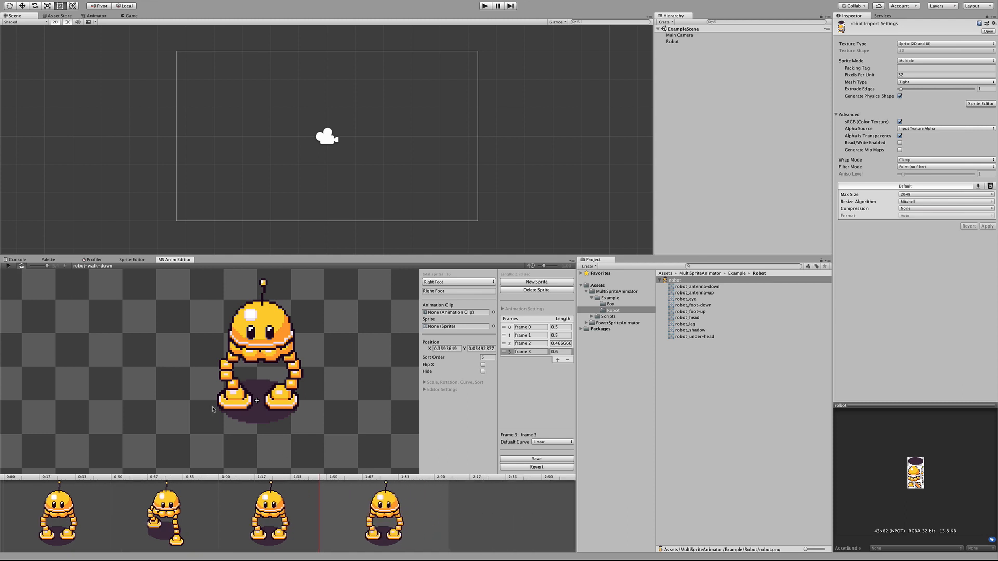
Step: Pose frame 3 as the opposite step, with the left foot extended down, the right leg raised, and the head and body lowered
left_click_drag(233, 401, 228, 424)
left_click_drag(281, 400, 294, 381)
mouse_move(232, 384)
left_mouse_down()
mouse_move(226, 404)
mouse_move(232, 372)
left_mouse_up()
key("super+z")
left_click_drag(258, 358, 259, 371)
left_click_drag(260, 349, 301, 396)
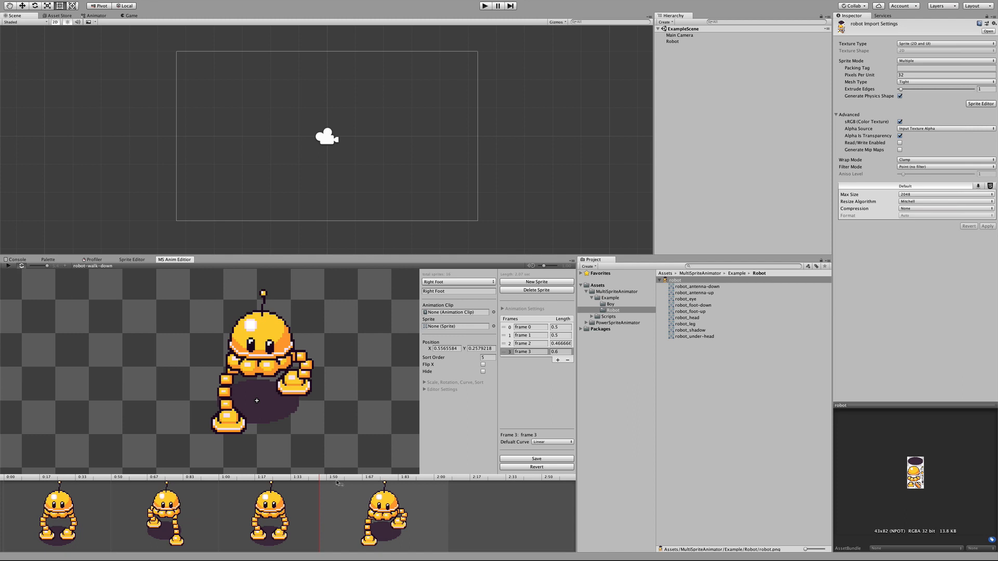
Step: Save the animation and play it to preview the four-frame walk cycle
left_click(544, 460)
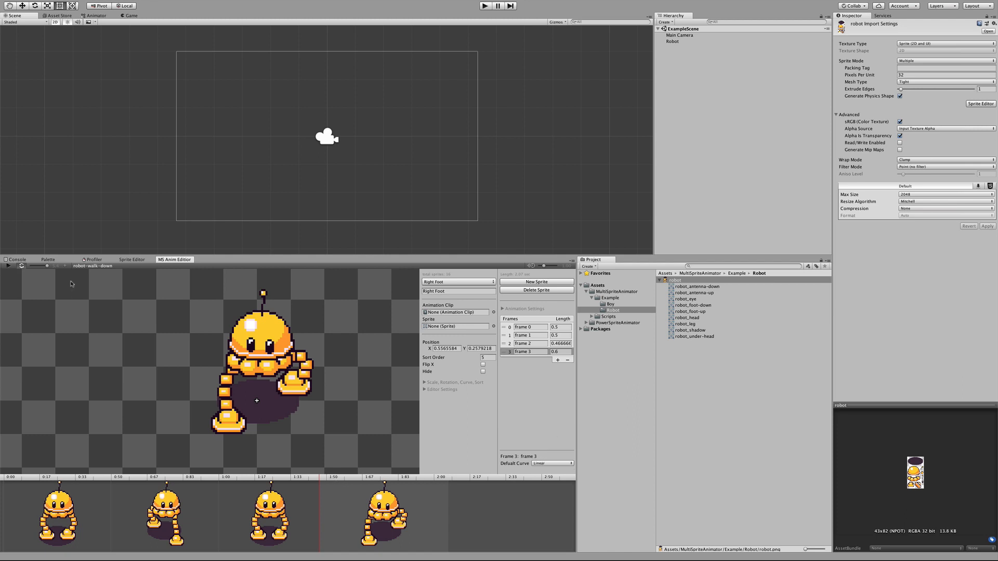
left_click(7, 266)
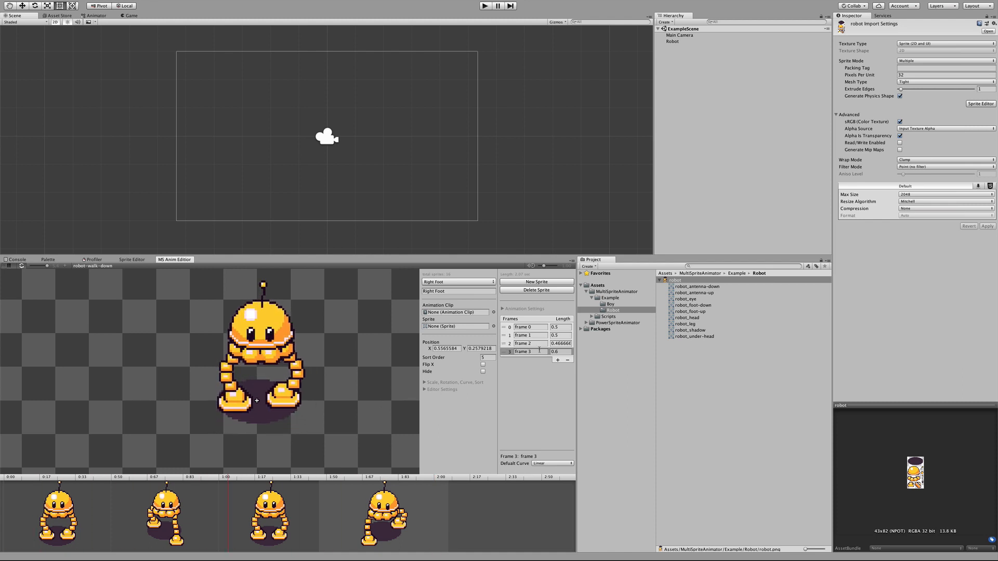
Step: Set the length of all four frames to 0.3
left_click_drag(448, 509, 436, 508)
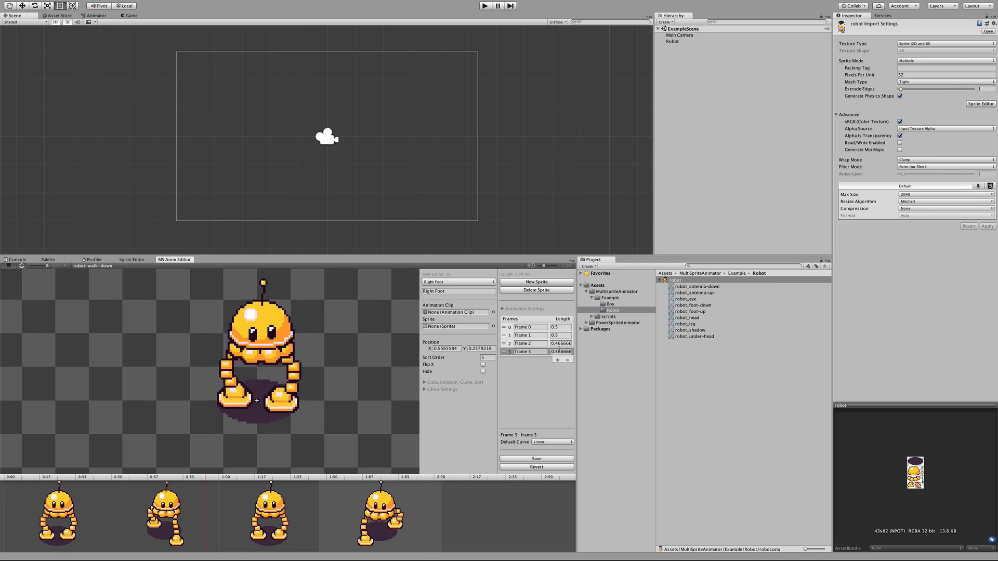
left_click(554, 352)
type("0.3")
key("Return")
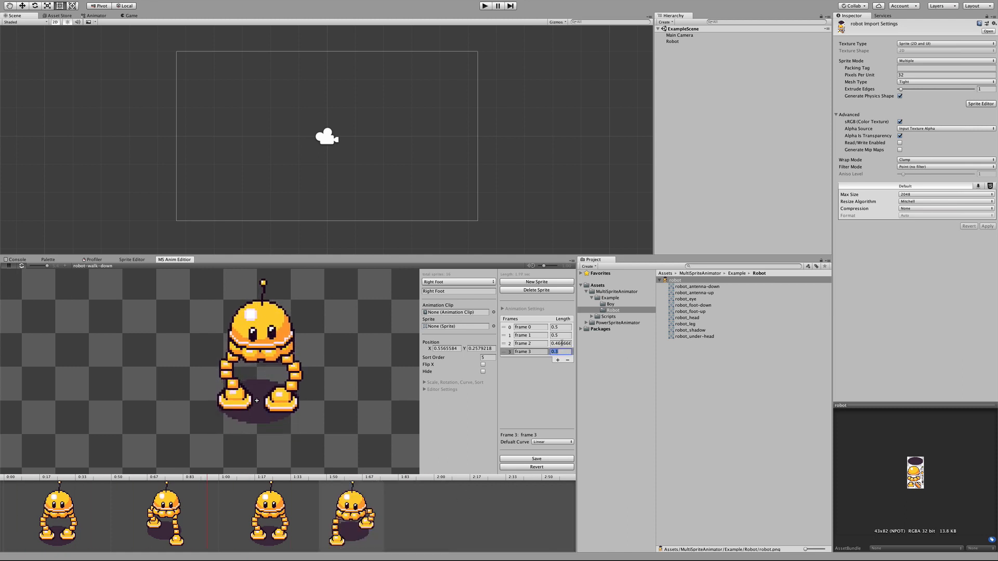
left_click(562, 344)
type("0.3")
left_click(561, 336)
type("0.3")
left_click(560, 328)
type("0.3")
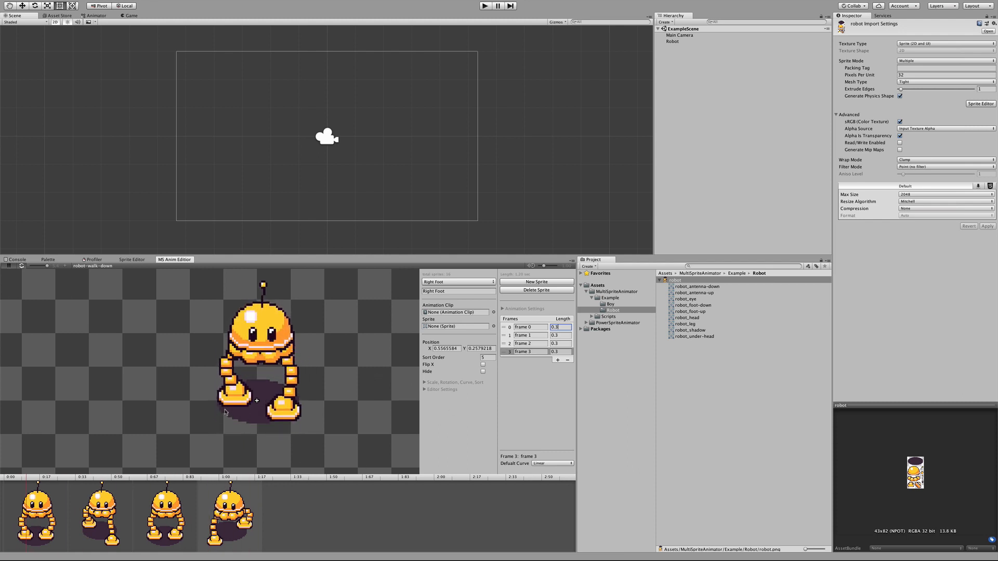
Step: Stop playback and move the right foot outward in frame 0 to about X 0.67, Y 0.08
left_click(8, 266)
left_click(52, 512)
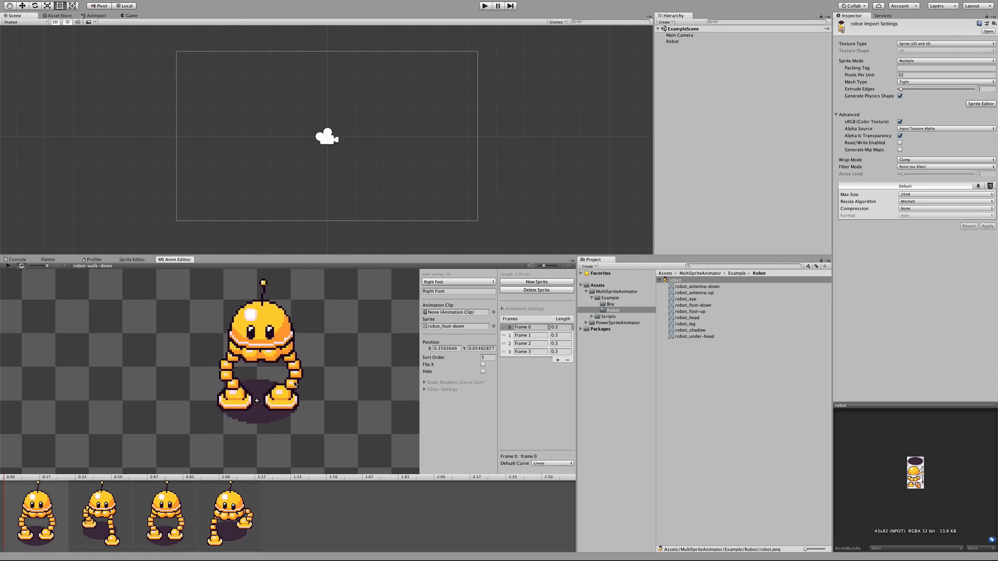
left_click(289, 402)
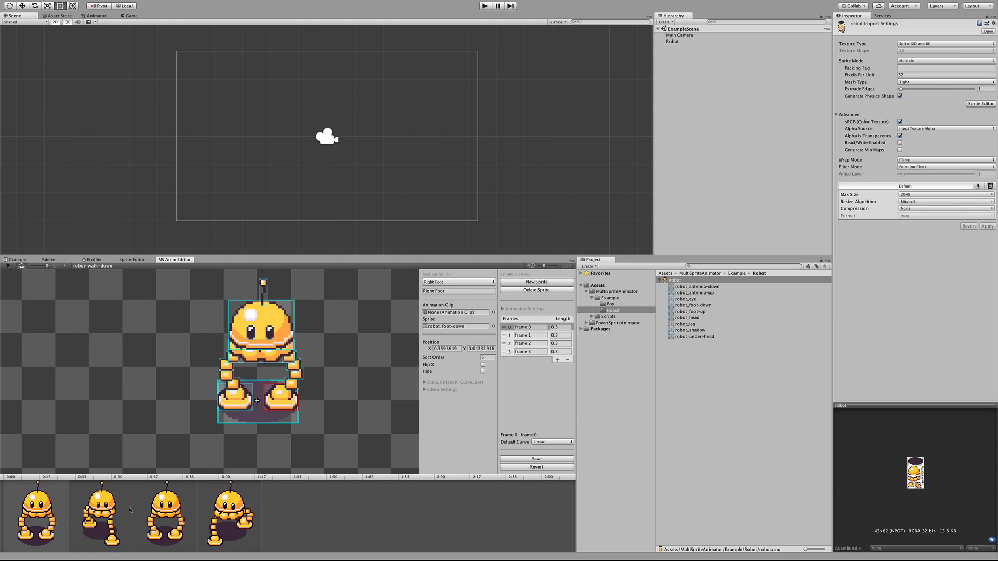
left_click(111, 532)
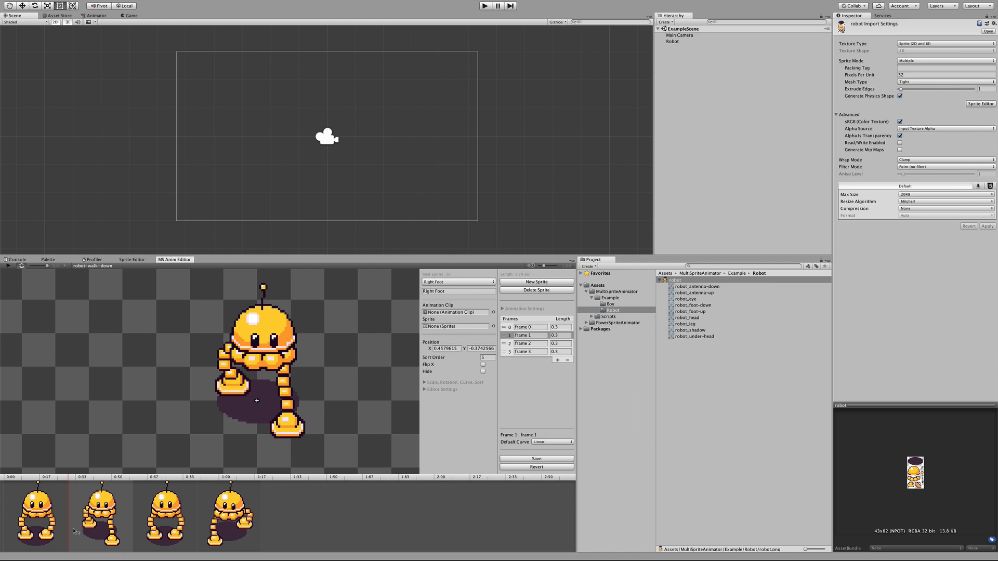
left_click(30, 532)
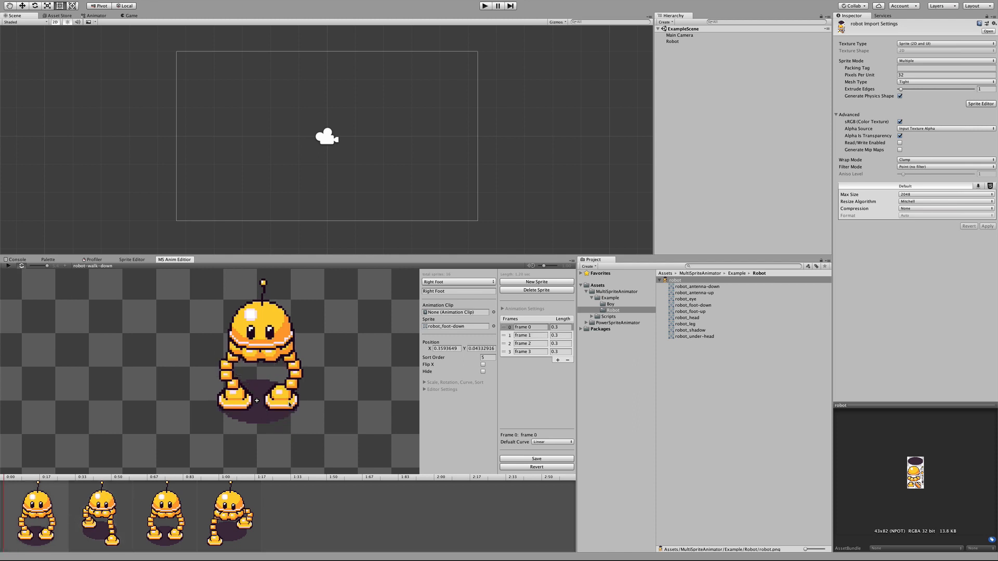
left_click_drag(289, 406, 308, 403)
left_click(99, 515)
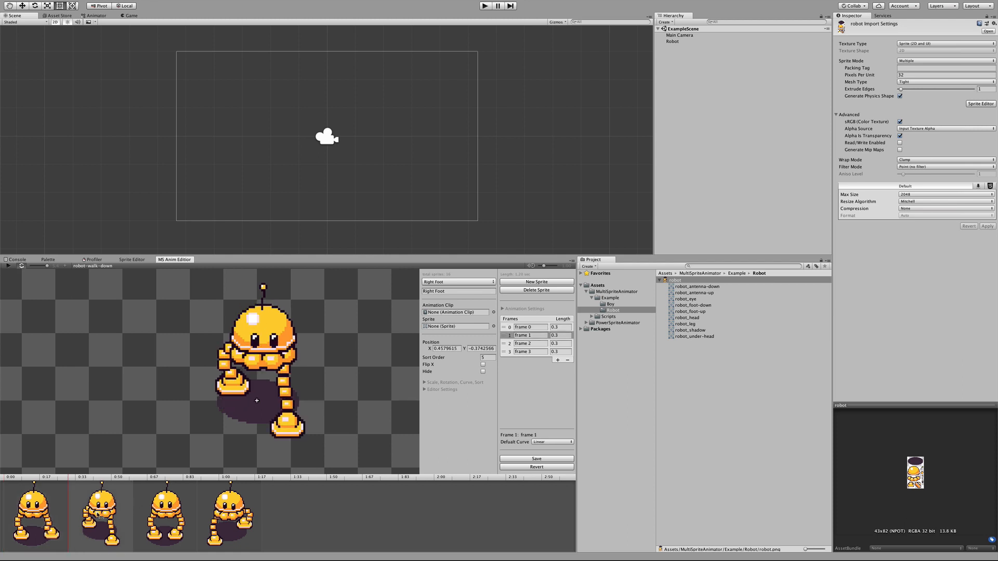
left_click(37, 518)
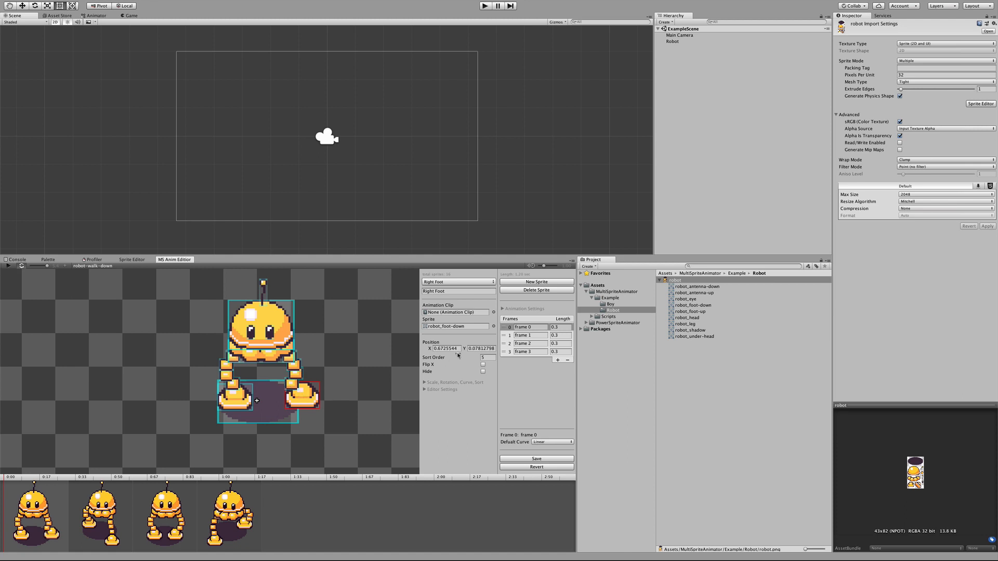
Step: Give frame 0's right foot the robot_foot-up sprite, flipped in X with sort order 10, and place it at about X 0.87, Y 0.23
left_click(494, 326)
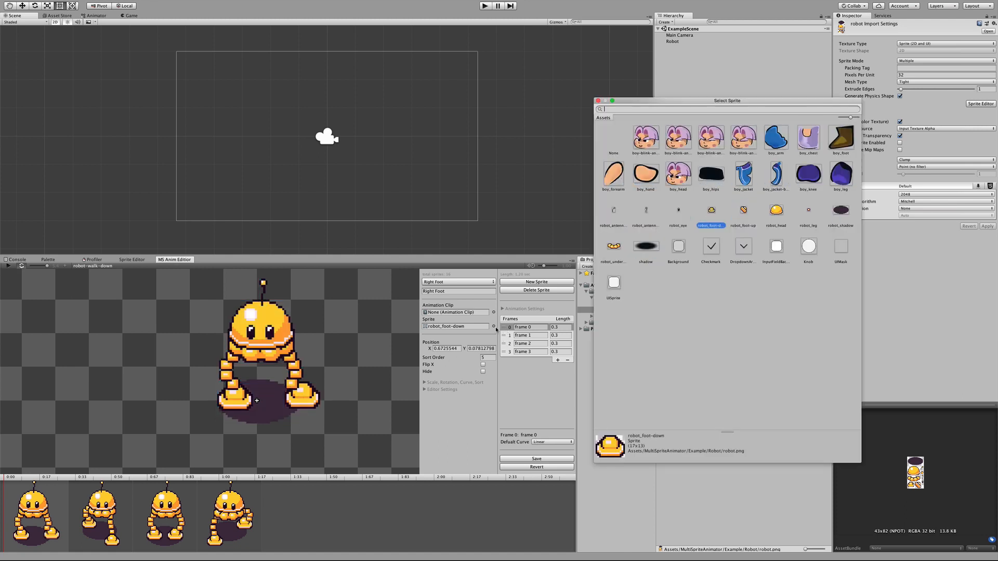
left_click(743, 211)
left_click(312, 389)
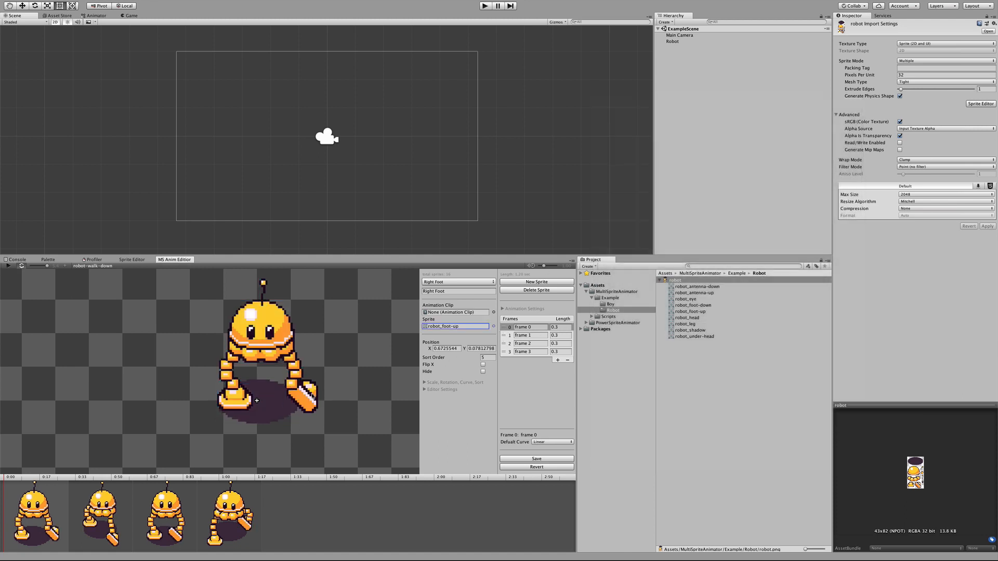
left_click_drag(314, 397, 321, 396)
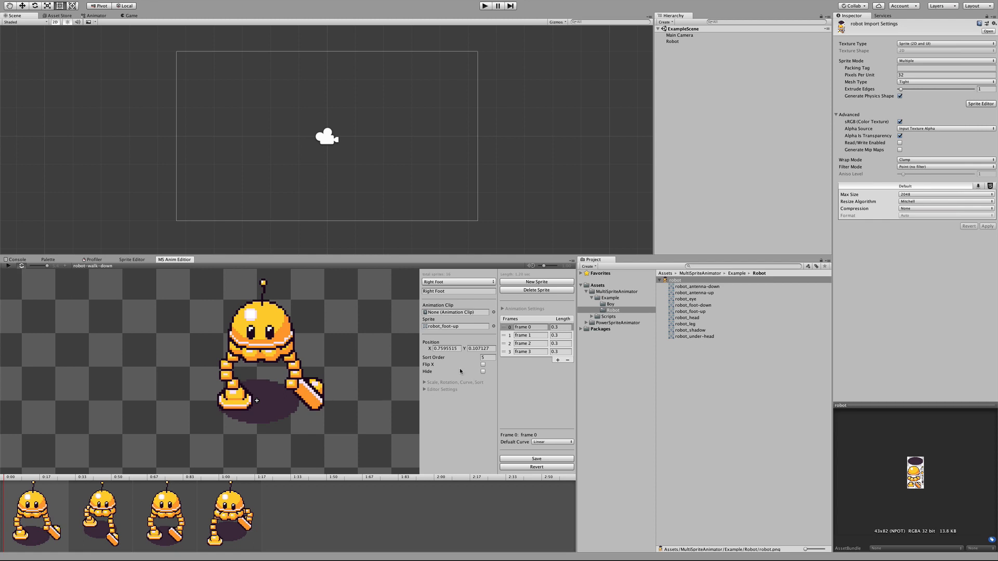
left_click(483, 365)
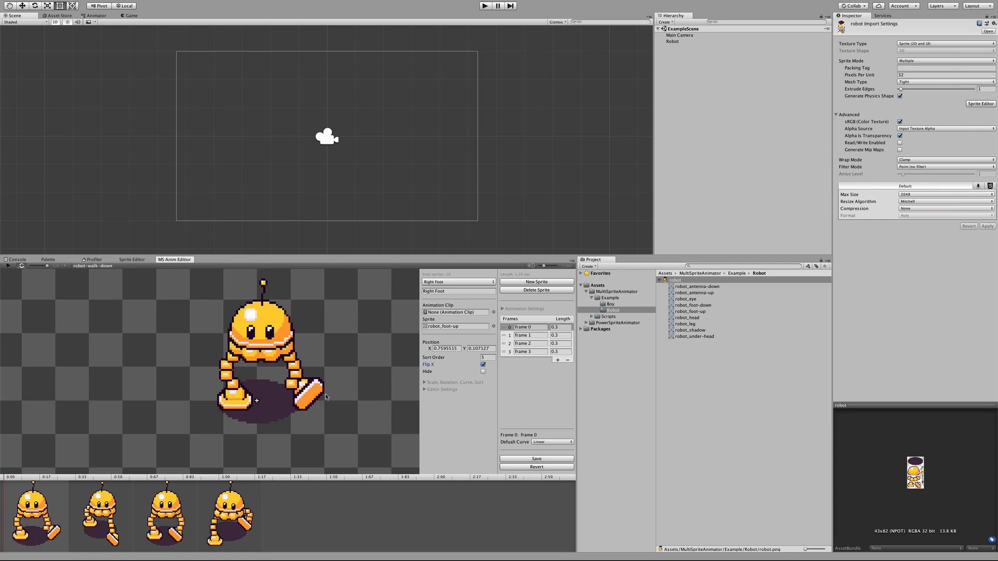
left_click_drag(308, 396, 303, 392)
left_click(489, 357)
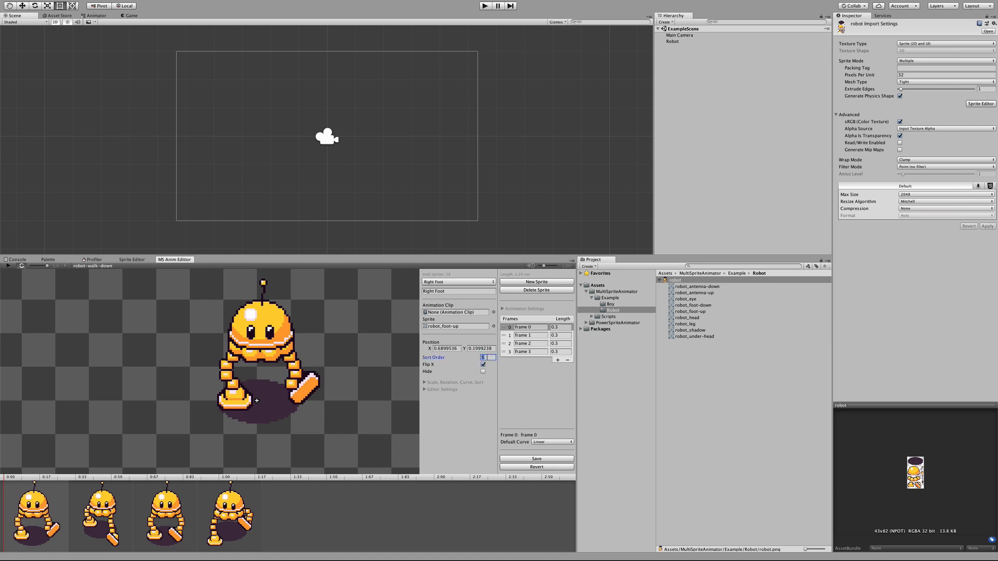
type("10")
left_click_drag(307, 389, 319, 385)
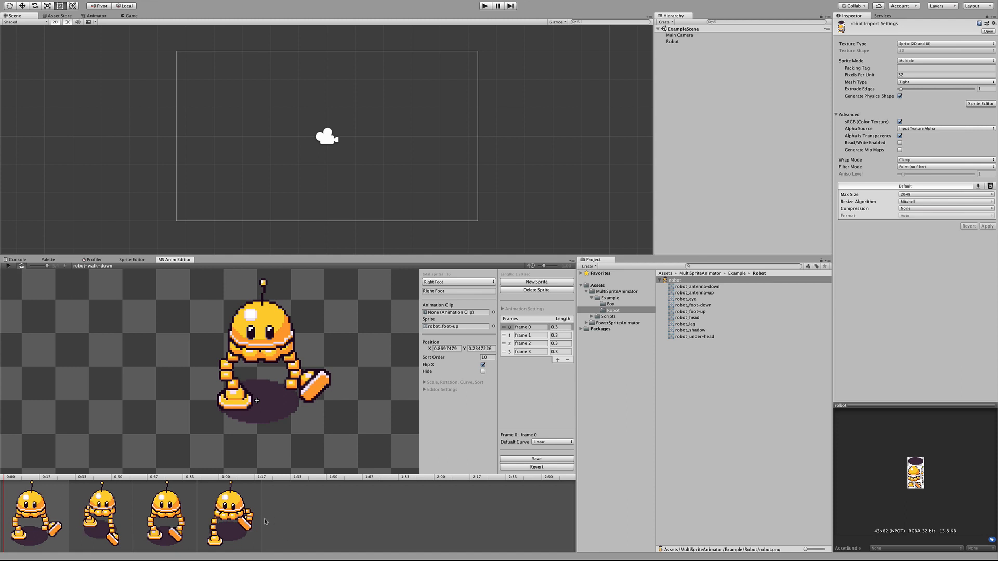
Step: Set the right foot's sprite in frame 1 to robot_foot-down and check the foot in the remaining frames
left_click(77, 517)
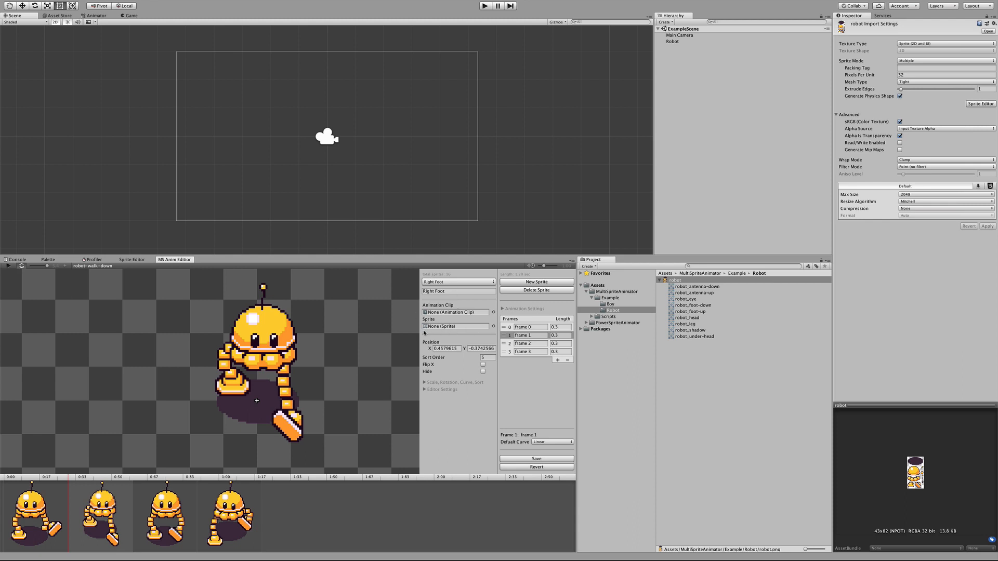
left_click(37, 517)
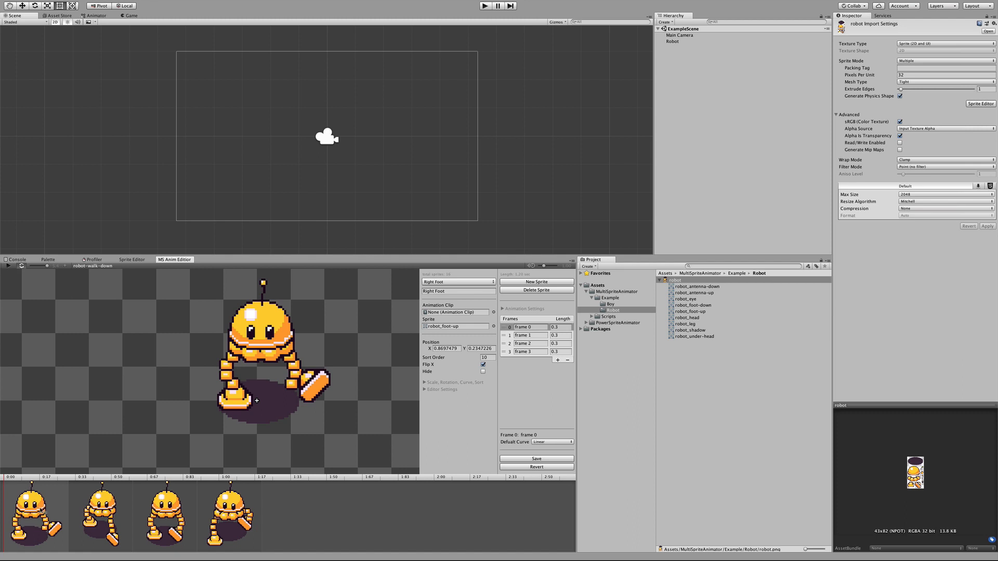
left_click(106, 514)
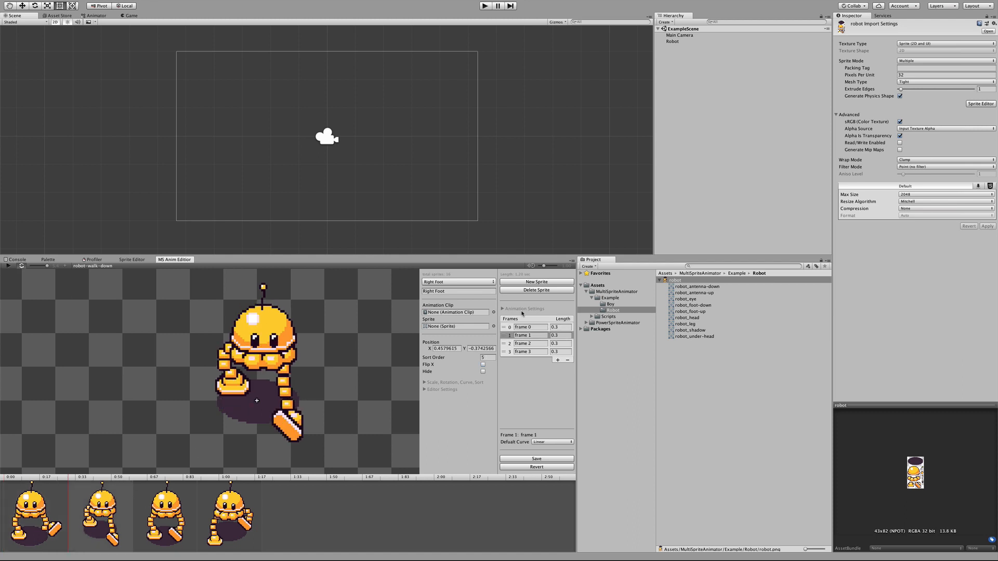
left_click(494, 326)
left_click(712, 211)
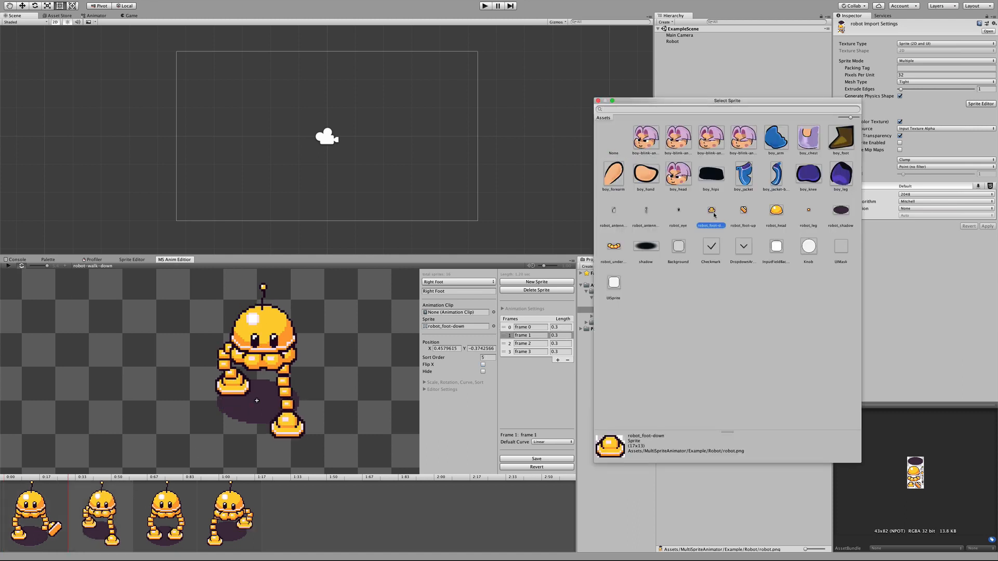
double_click(714, 214)
left_click(158, 529)
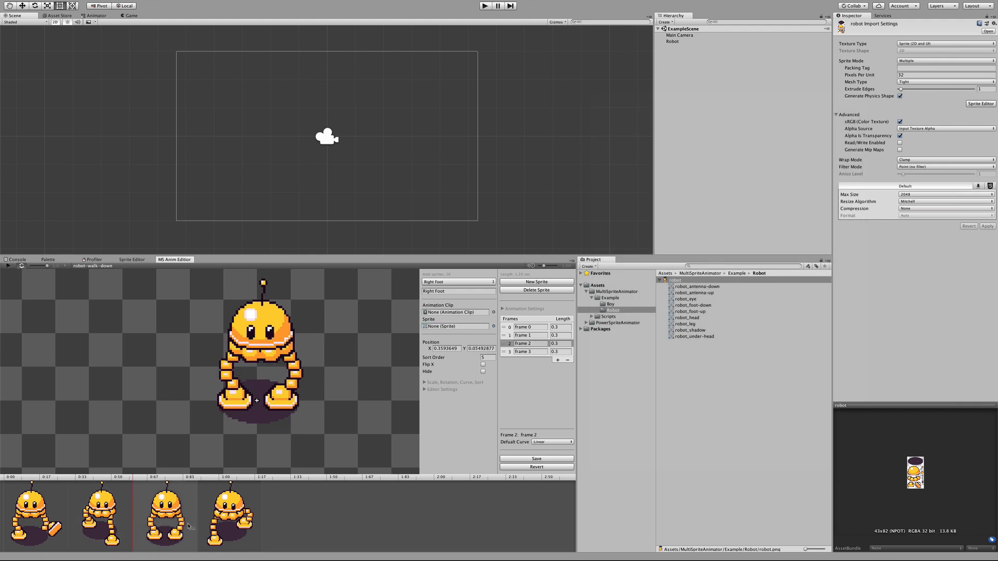
left_click(229, 522)
left_click(99, 524)
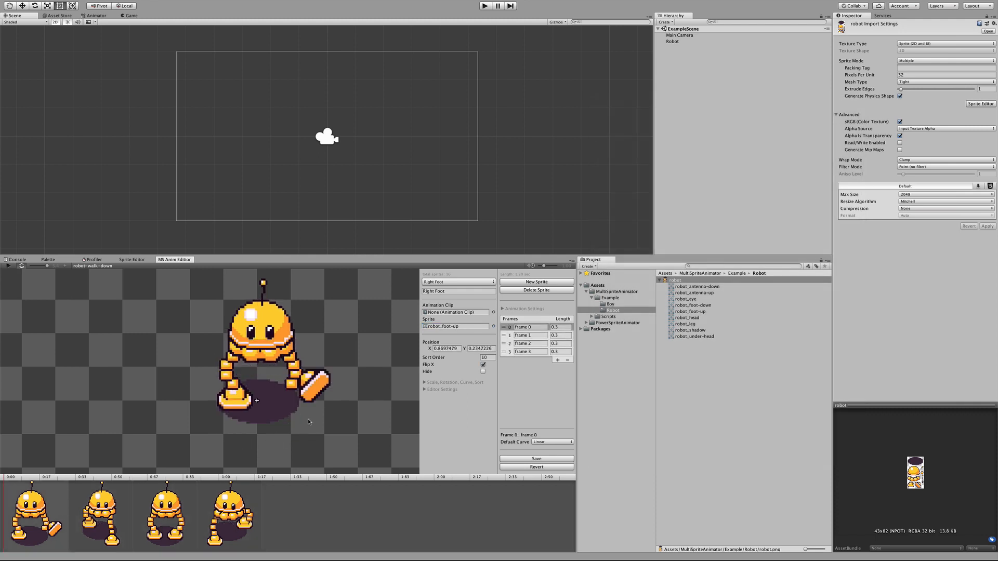
Step: Raise the right leg segments in frame 0 so they connect the body to the lifted foot
left_click(306, 374)
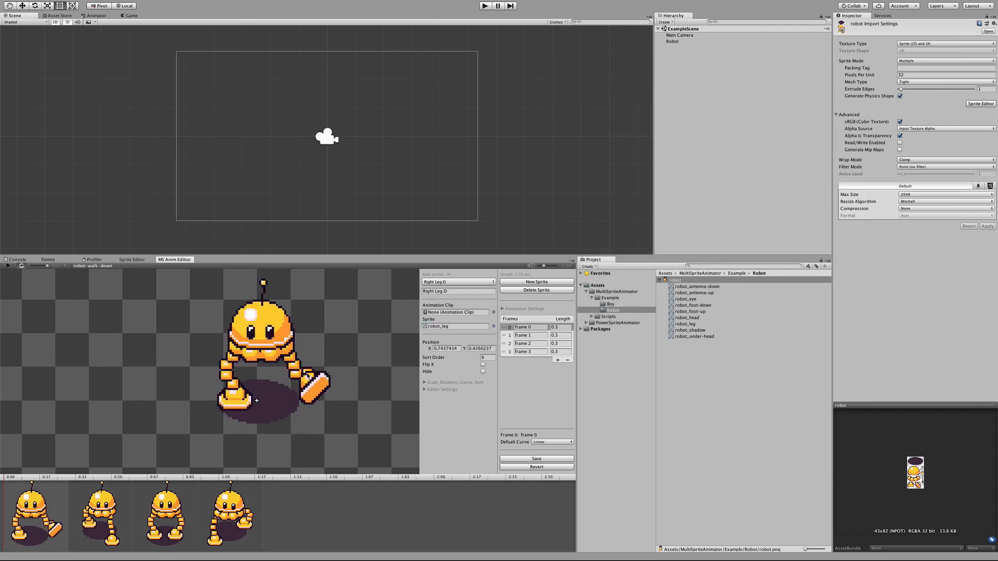
left_click_drag(306, 372, 314, 359)
left_click_drag(294, 366, 305, 351)
left_click_drag(286, 359, 275, 357)
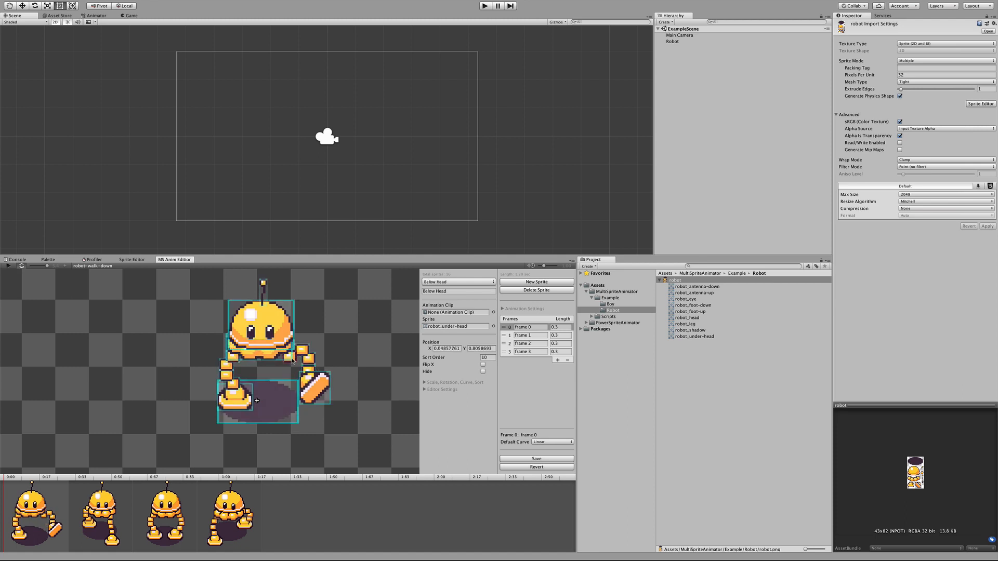
left_click(292, 361)
Step: In frame 0, use a flipped robot_antenna-down sprite for the antenna, lean the head and body left, and lift the right leg and foot
left_click(263, 291)
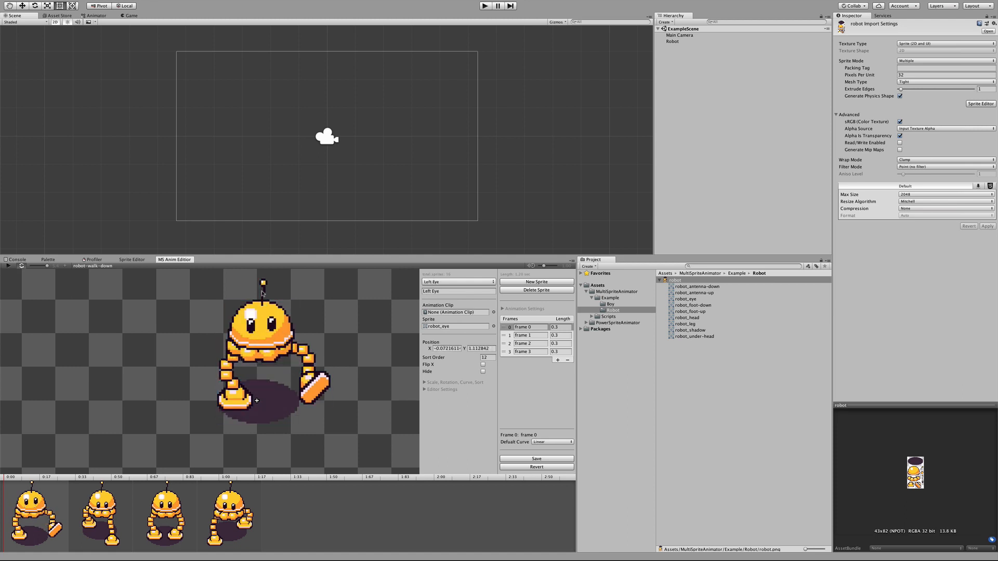
left_click(492, 327)
left_click(613, 211)
left_click(483, 365)
left_click_drag(261, 293, 249, 294)
left_click_drag(279, 341, 269, 356)
left_click_drag(324, 393, 315, 366)
left_click_drag(334, 389, 302, 354)
Step: In frame 2, shift the antenna, head, eyes and body to the right and reposition the right leg and foot to match
left_click_drag(1, 490, 136, 486)
left_click(156, 509)
left_click_drag(264, 328, 273, 329)
left_click_drag(273, 292, 281, 291)
left_click_drag(251, 334, 280, 331)
left_click_drag(275, 355, 305, 370)
left_click_drag(296, 375, 307, 379)
left_click_drag(293, 384, 286, 399)
left_click(275, 357)
left_click_drag(275, 355, 276, 357)
Step: Swing the left leg outward in frame 2 and give its foot the robot_foot-up sprite with sort order 10
left_click_drag(233, 356, 220, 360)
mouse_move(232, 383)
left_mouse_down()
mouse_move(218, 369)
mouse_move(219, 383)
left_mouse_up()
left_click(494, 327)
double_click(742, 211)
left_click(486, 357)
type("10")
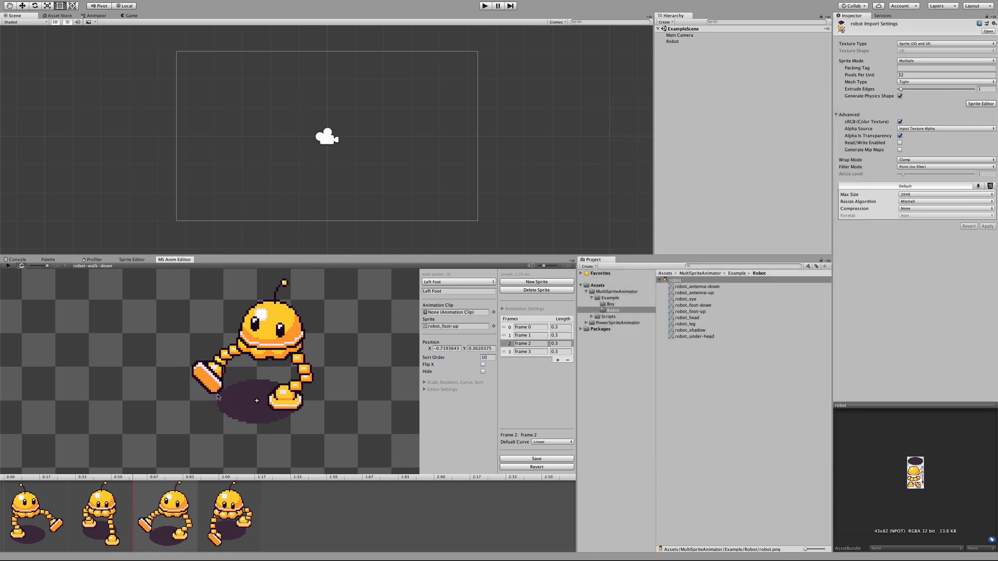
Step: Set the left foot's sprite in frame 3 to robot_foot-down and scrub the timeline to check the motion
left_click(243, 501)
left_click(494, 326)
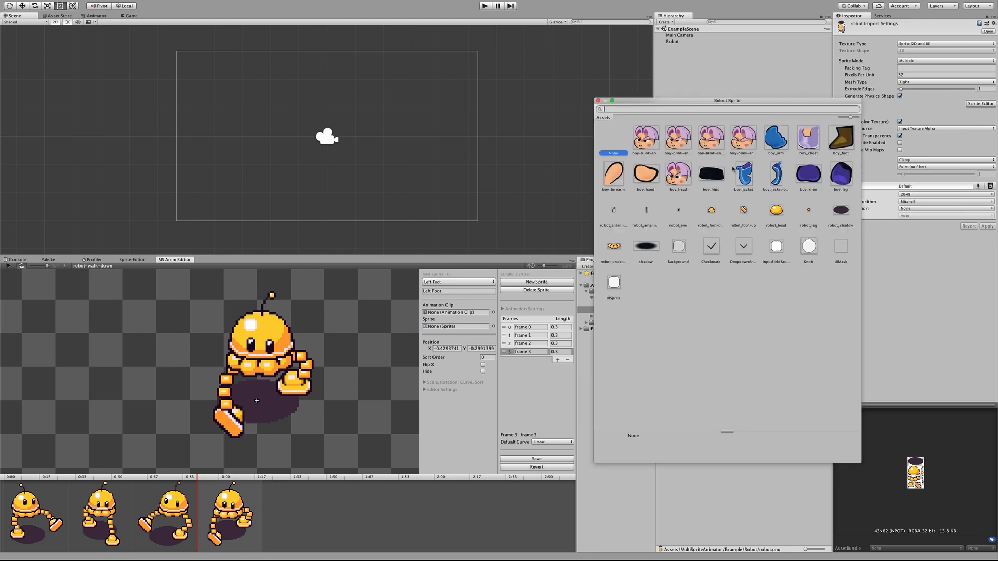
double_click(712, 211)
left_click_drag(148, 477, 281, 475)
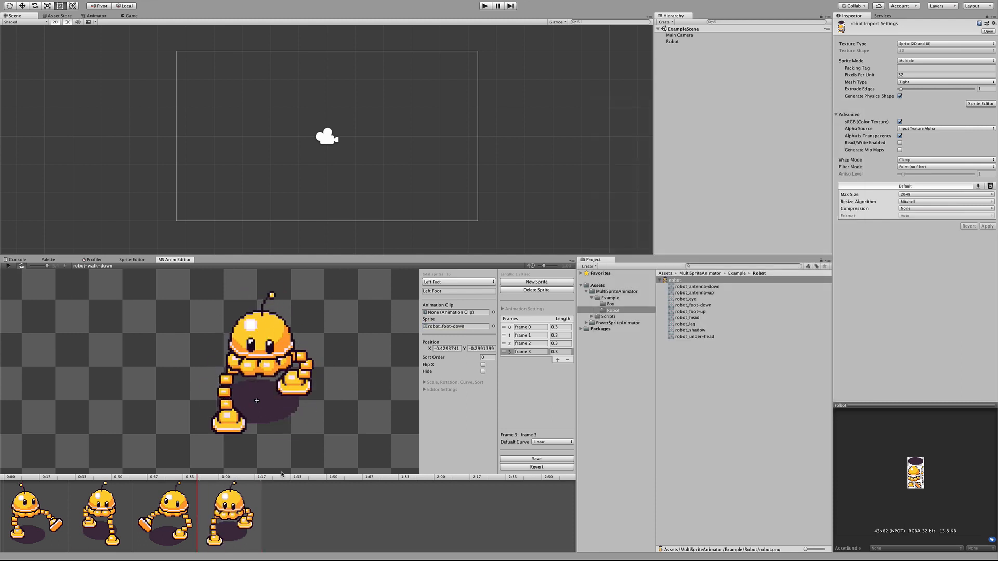
Step: During playback, shorten frame 2 to 0.2 and frame 0 to about 0.17, then stop the preview
left_click(8, 266)
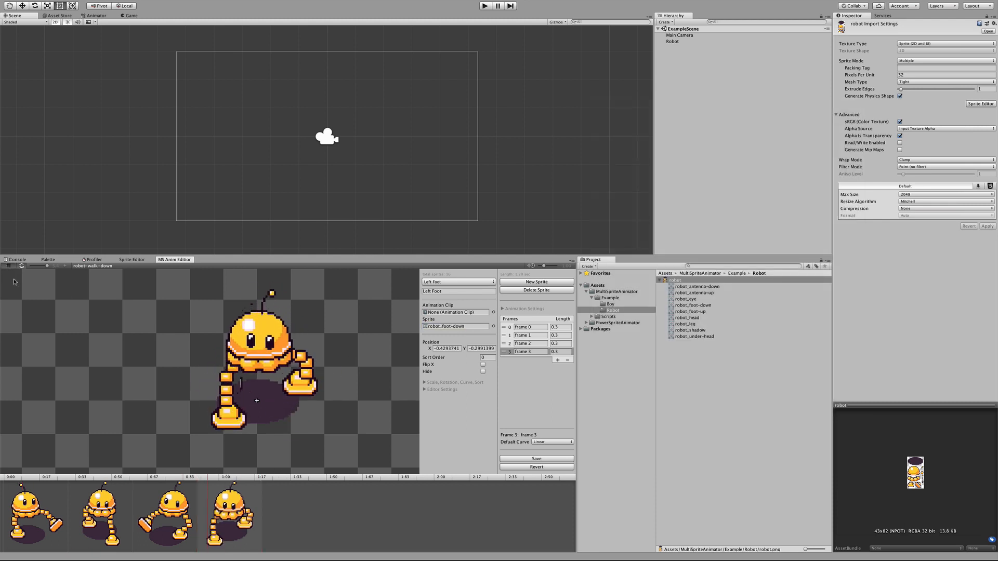
left_click(176, 519)
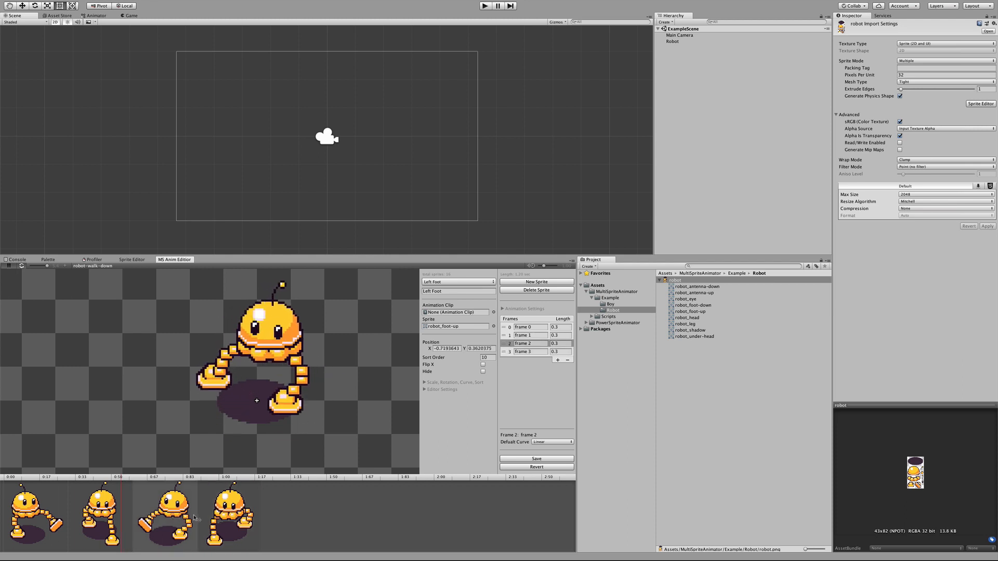
left_click_drag(196, 518, 176, 515)
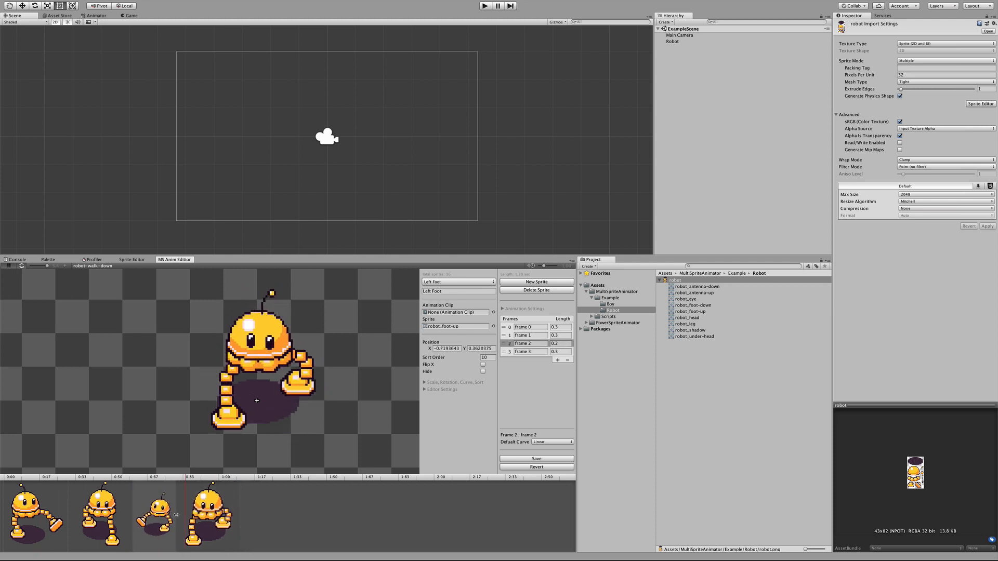
left_click(55, 517)
left_click_drag(68, 515, 40, 516)
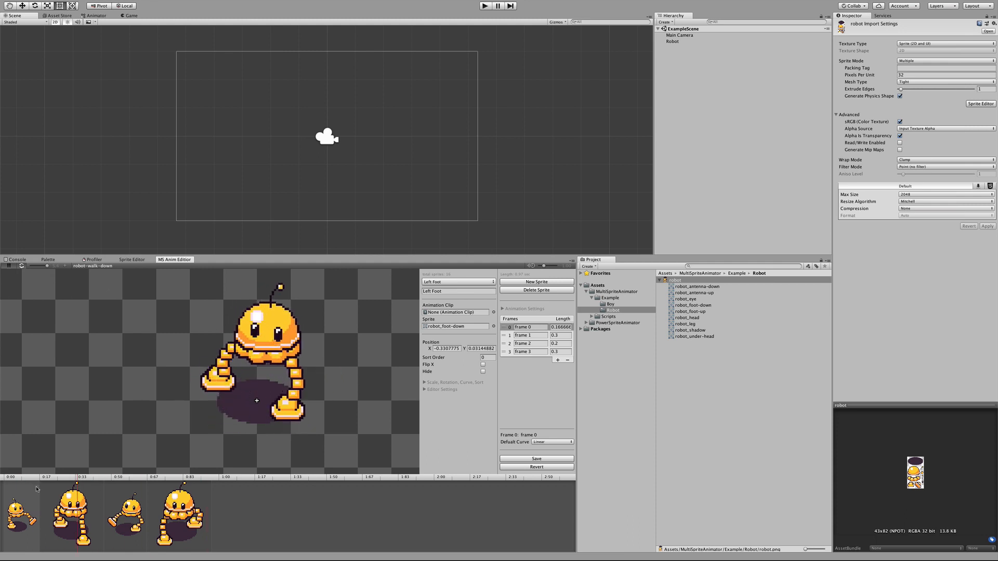
left_click(9, 265)
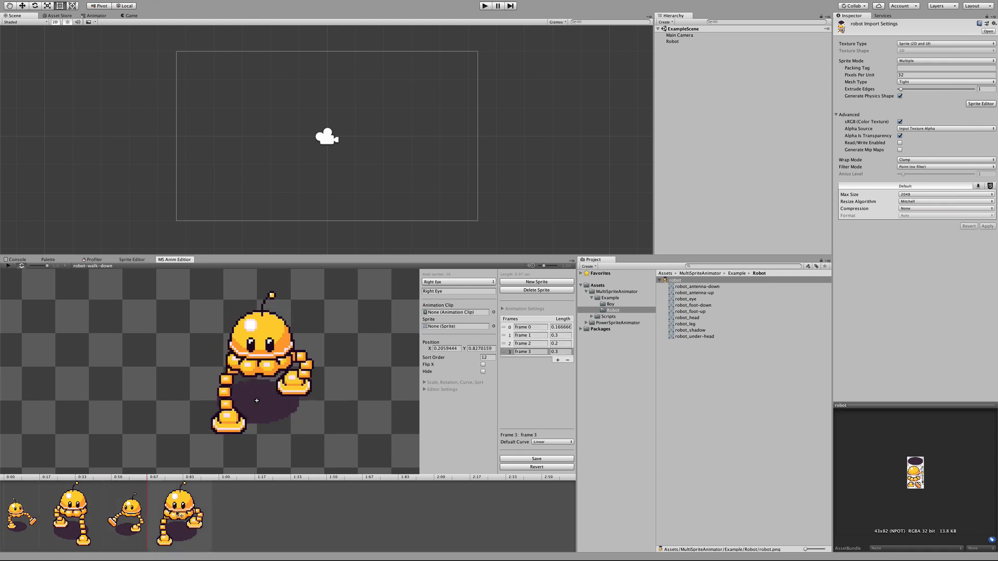
Step: Lower the body and head in frame 1 and switch its antenna to the upright robot_antenna-up sprite
key("space")
key("space")
mouse_move(283, 380)
left_mouse_down()
mouse_move(285, 388)
mouse_move(283, 380)
left_mouse_up()
left_click_drag(263, 359, 263, 369)
left_click_drag(264, 322, 264, 333)
left_click(271, 290)
left_click(494, 326)
double_click(679, 177)
left_click_drag(268, 293, 249, 326)
Step: Check the antenna in frame 0, then switch frame 2's antenna to the robot_antenna-down sprite
left_click(21, 512)
left_click(270, 324)
left_click(125, 512)
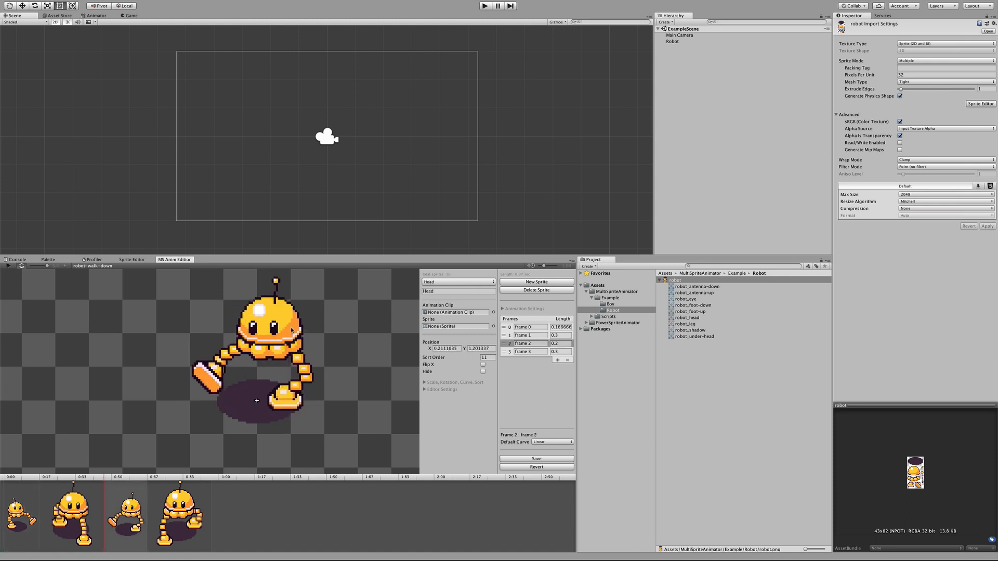
left_click(274, 285)
left_click(494, 327)
double_click(617, 212)
Step: Switch the antenna in frame 3 to the upright robot_antenna-up sprite
left_click(179, 512)
left_click(494, 327)
double_click(648, 212)
Step: Adjust the left foot and leg in frame 3 and lower its body, head, eyes and antenna, scrubbing to check the motion
left_click_drag(228, 420, 225, 399)
left_click_drag(227, 380, 230, 380)
left_click_drag(256, 365, 253, 373)
left_click_drag(260, 328, 257, 337)
left_click_drag(270, 345, 268, 354)
left_click_drag(253, 346, 250, 355)
left_click_drag(263, 306, 261, 312)
left_click_drag(151, 478, 197, 477)
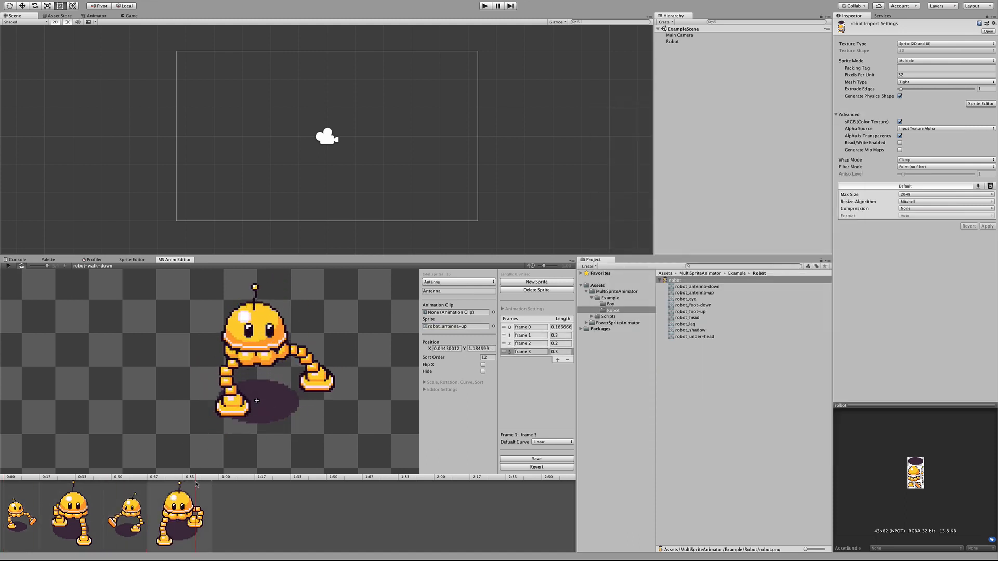
left_click_drag(260, 338, 266, 358)
left_click_drag(249, 352, 247, 358)
left_click_drag(262, 311, 260, 316)
Step: Shift the head, eyes and antenna slightly lower in frame 1
left_click(73, 512)
left_click_drag(284, 356, 274, 357)
left_click_drag(253, 351, 253, 357)
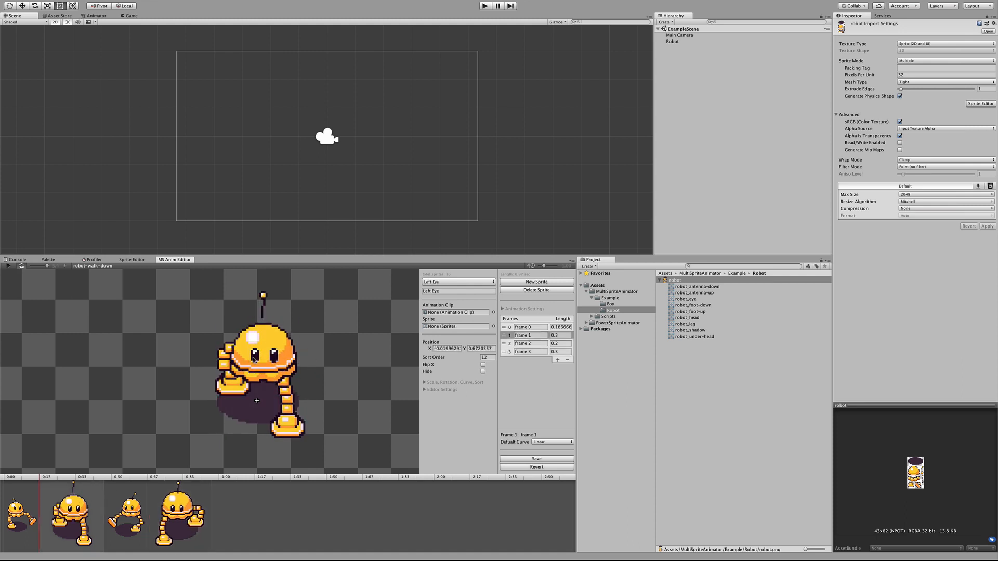
left_click_drag(263, 295, 263, 303)
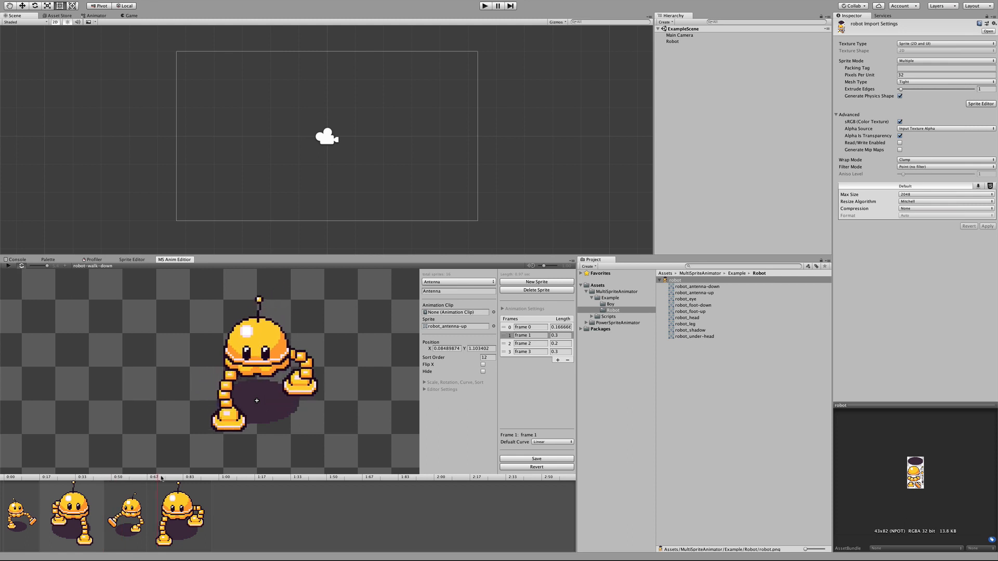
Step: Play the walk preview to check the head and antenna motion, then stop it
left_click(190, 476)
left_click(8, 268)
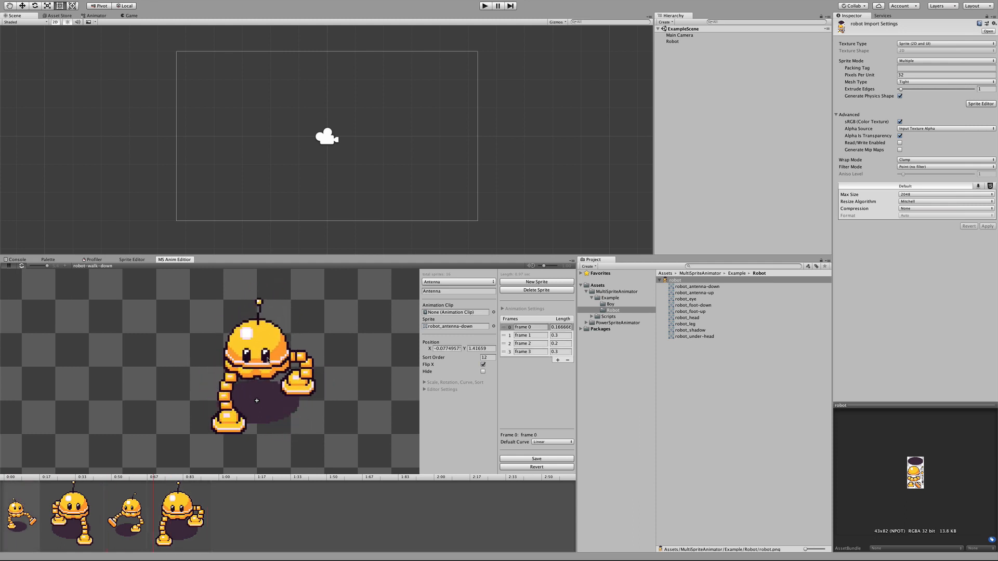
left_click(8, 266)
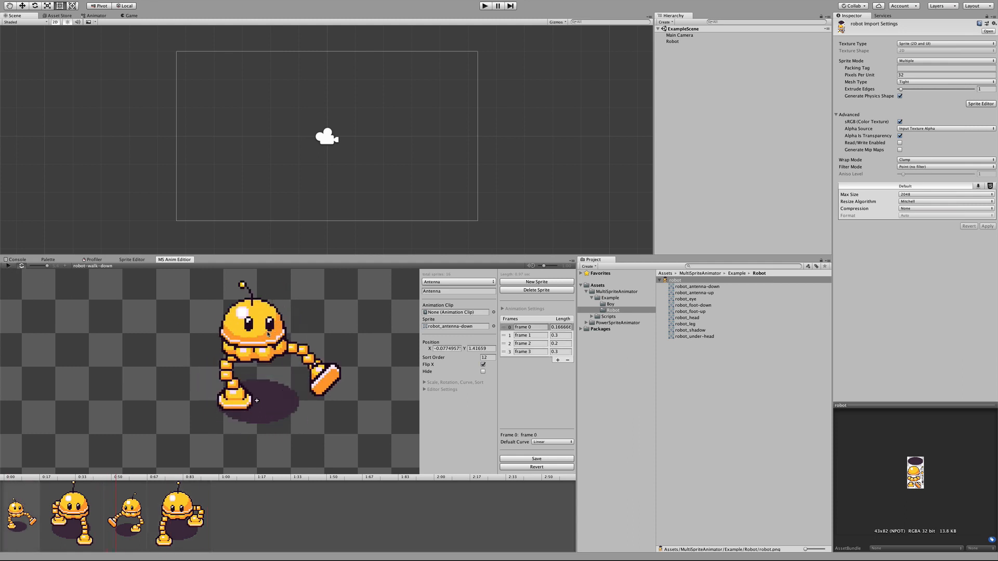
Step: Move the whole robot up slightly in frames 0 through 3 and step through the frames to compare them
left_click_drag(262, 352, 262, 346)
left_click(76, 520)
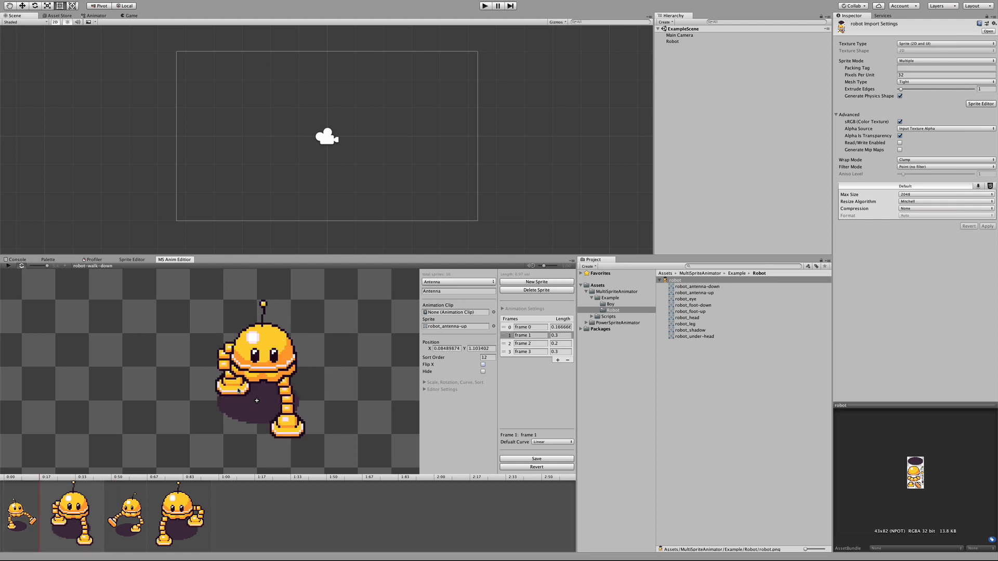
left_click_drag(238, 391, 238, 386)
left_click(132, 513)
left_click_drag(236, 426, 235, 420)
left_click(184, 506)
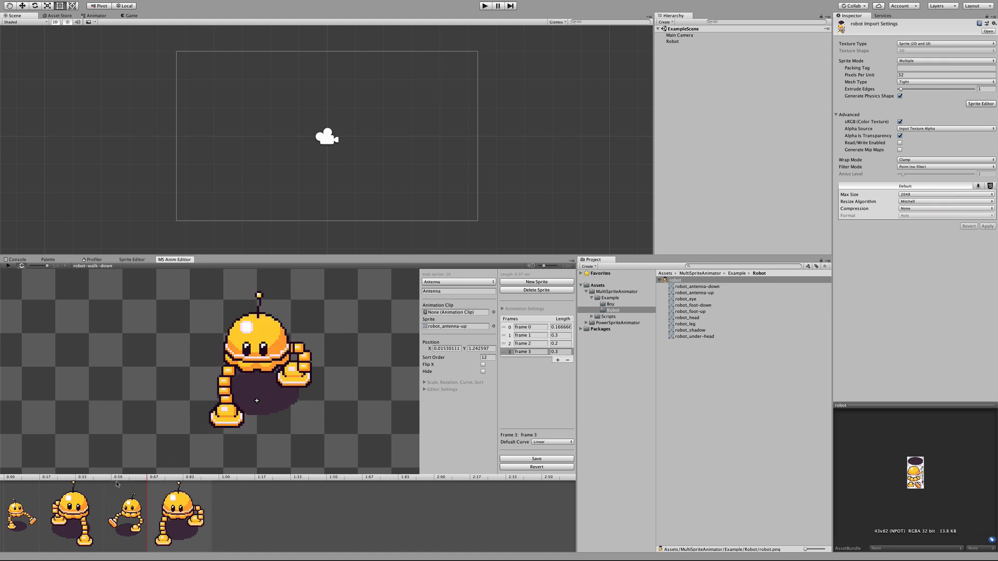
left_click(35, 514)
left_click(82, 521)
left_click(128, 522)
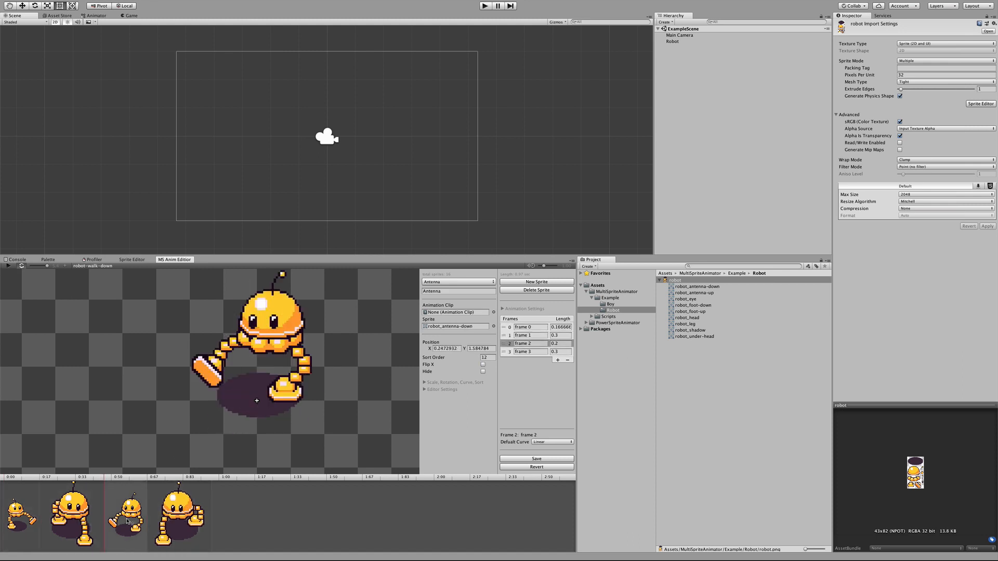
left_click(156, 517)
Step: Reset the shadow's position in frame 0 to X 0, Y 0
left_click(19, 501)
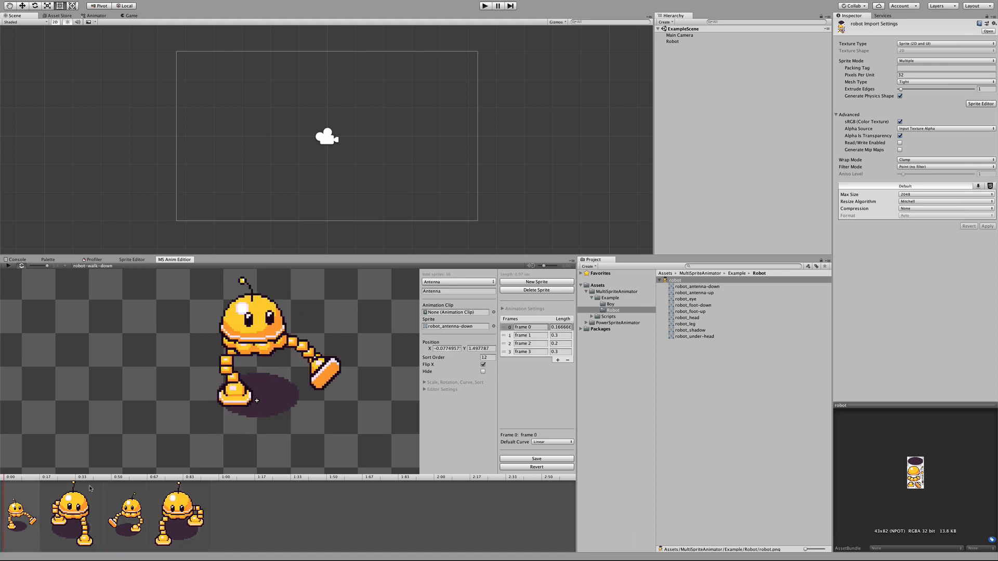
left_click(287, 404)
left_click(454, 350)
type("0")
left_click(485, 350)
type("0")
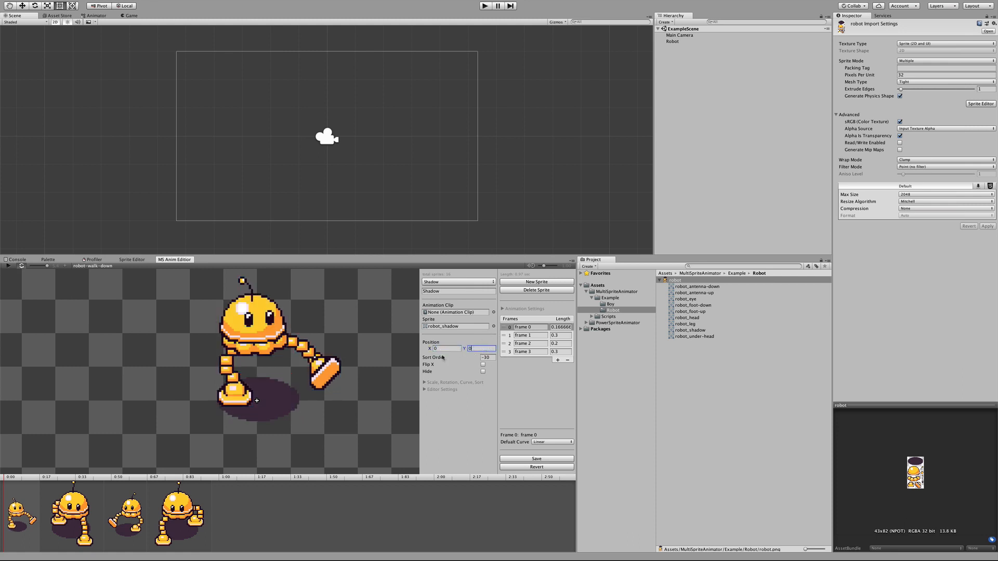
Step: Reset the shadow's position in frame 1 to X 0, Y 0
left_click(56, 543)
left_click(444, 349)
type("0")
left_click(480, 348)
type("0")
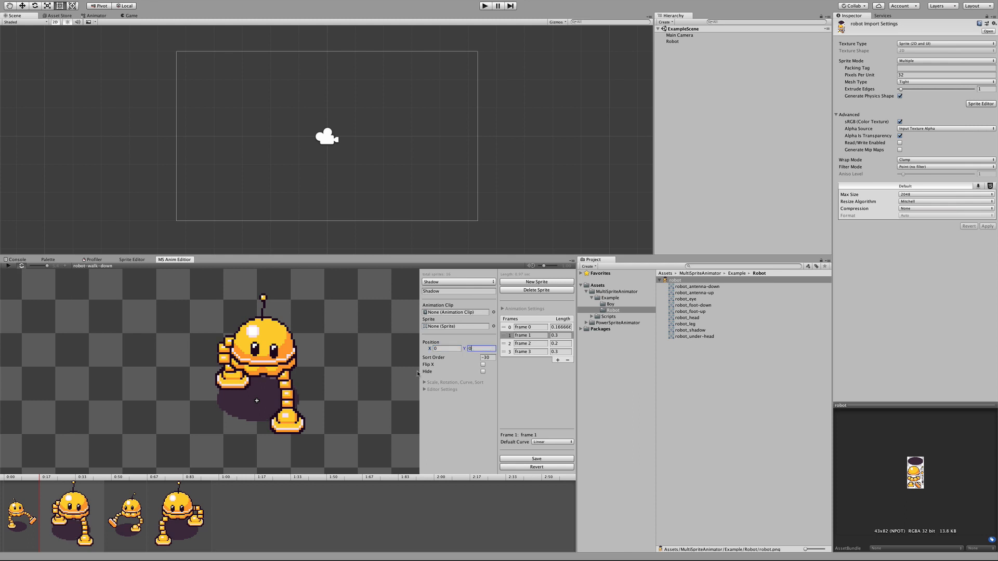
Step: Reset the shadow's position in frame 2 to X 0, Y 0
left_click(129, 519)
left_click(444, 349)
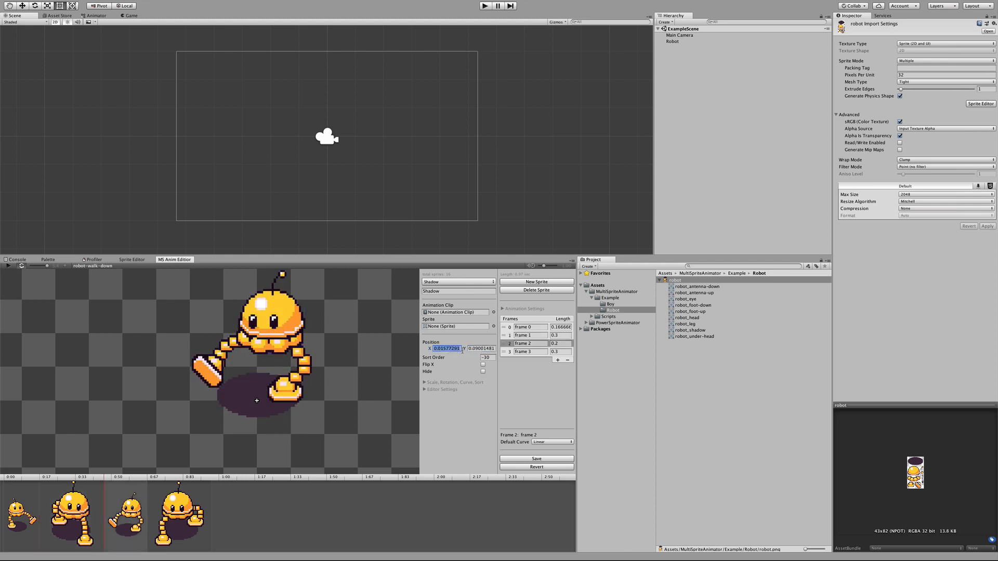
left_click(477, 348)
type("0")
Step: Reset the shadow's position in frame 3 to X 0, Y 0 and save the animation
left_click(186, 532)
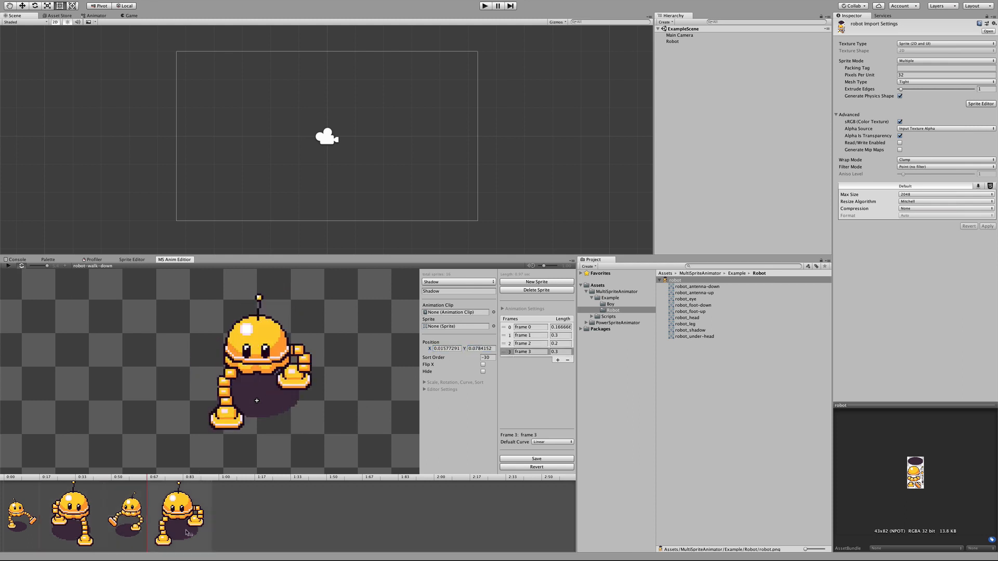
left_click(442, 348)
type("0")
left_click(476, 349)
type("0")
left_click(523, 460)
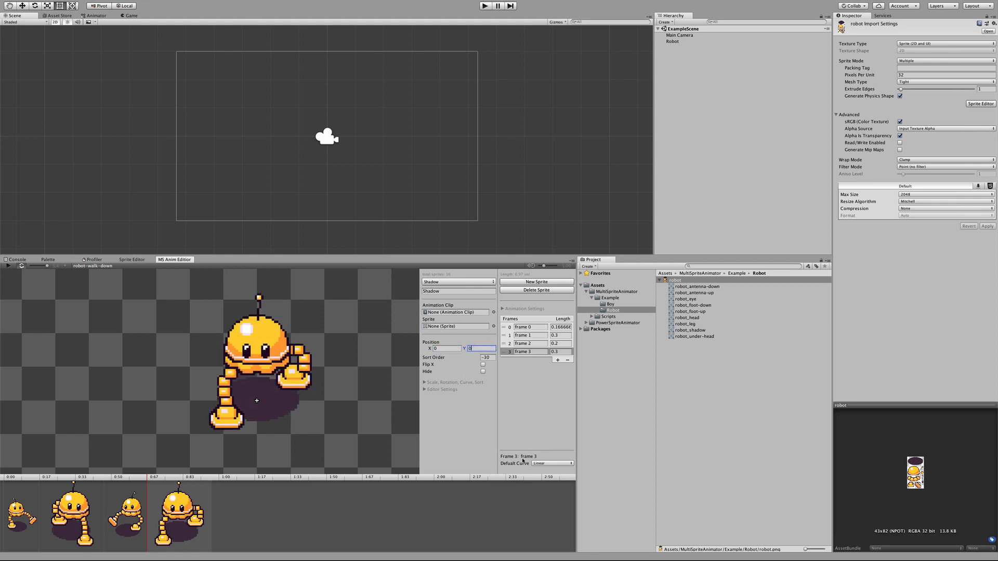
Step: Play the walk preview and examine the available default curve options for frame 0
left_click(9, 266)
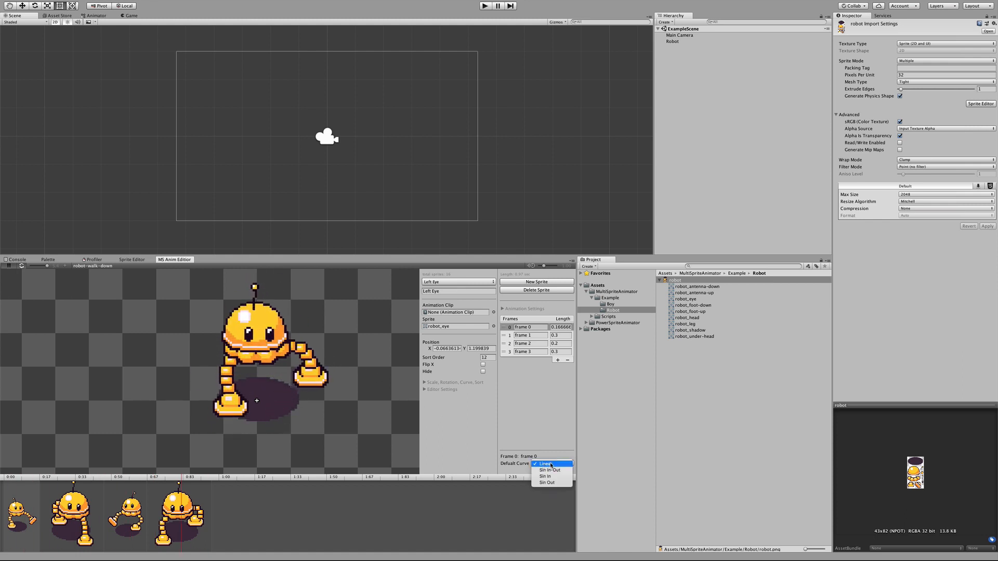
left_click(550, 464)
left_click(543, 442)
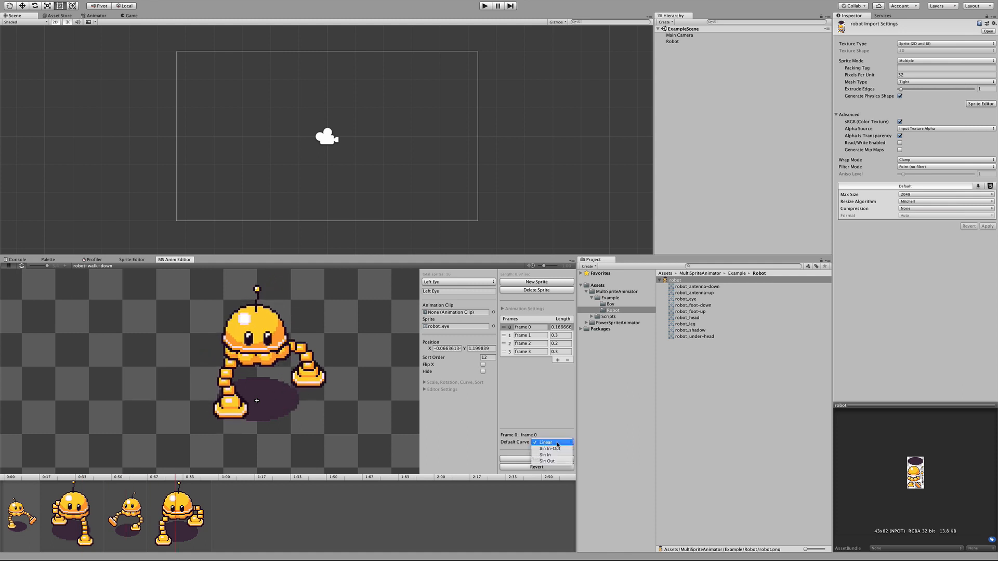
left_click(557, 445)
Step: Scrub from frame 0 to frame 1 and set frame 1's default curve to Sin In-Out
left_click(12, 482)
left_click_drag(13, 482, 36, 481)
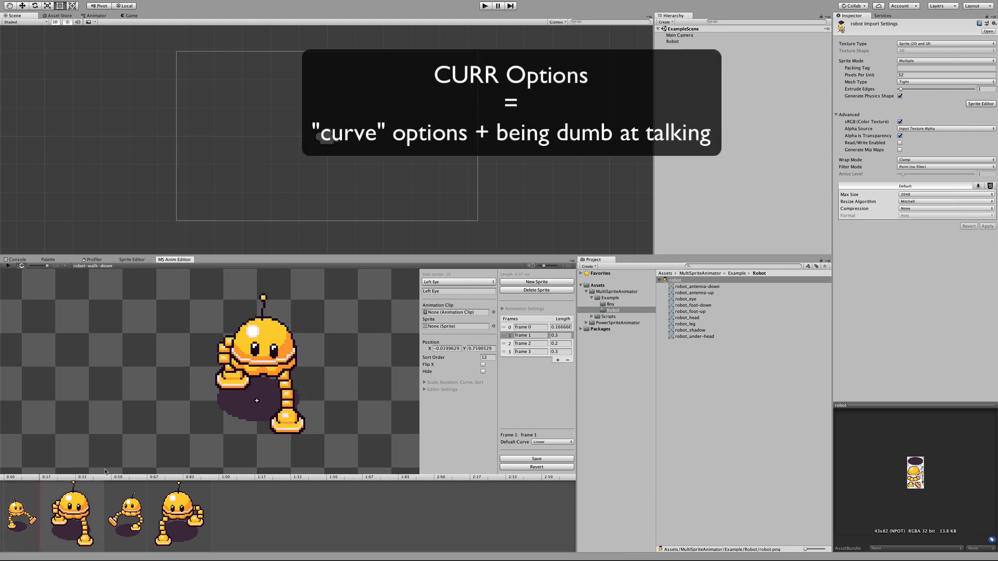
left_click(567, 442)
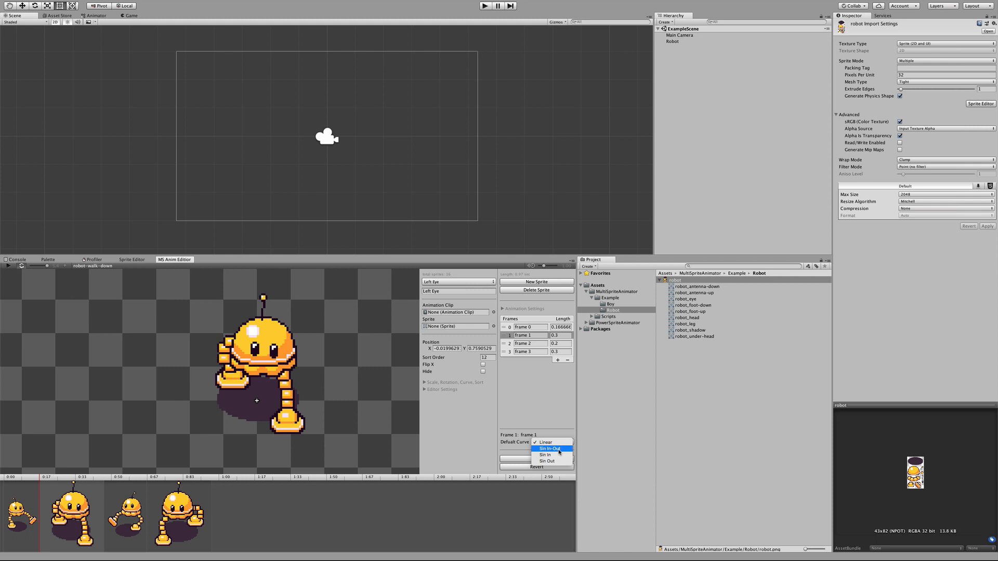
left_click(549, 423)
Step: Set the default curve of frame 0 to Sin In and of frame 1 to Sin Out
left_click(24, 527)
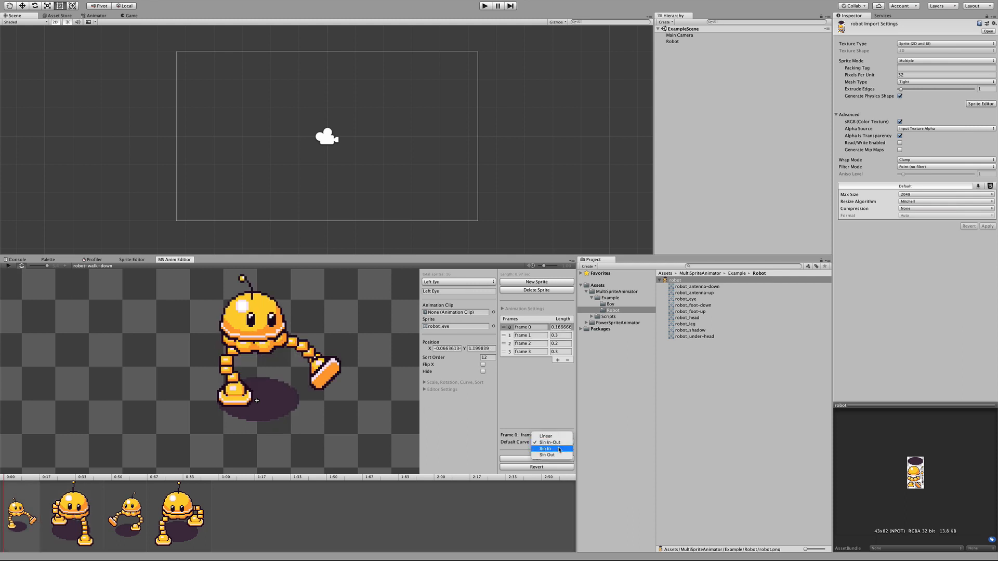
left_click(543, 450)
left_click(100, 494)
left_click(561, 443)
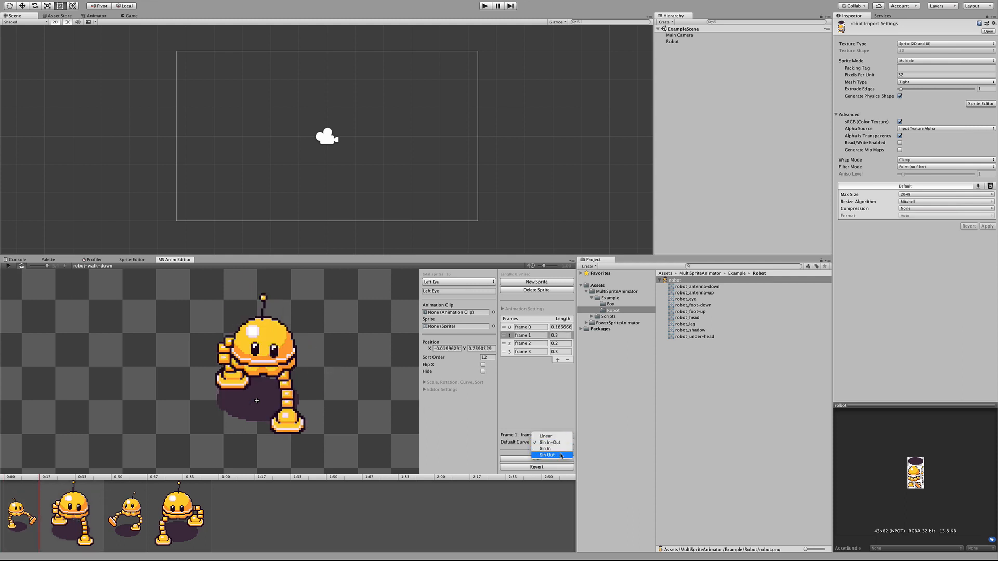
left_click(560, 446)
Step: Set the default curve of frame 2 to Sin In and of frame 3 to Sin Out
left_click(145, 508)
left_click(552, 442)
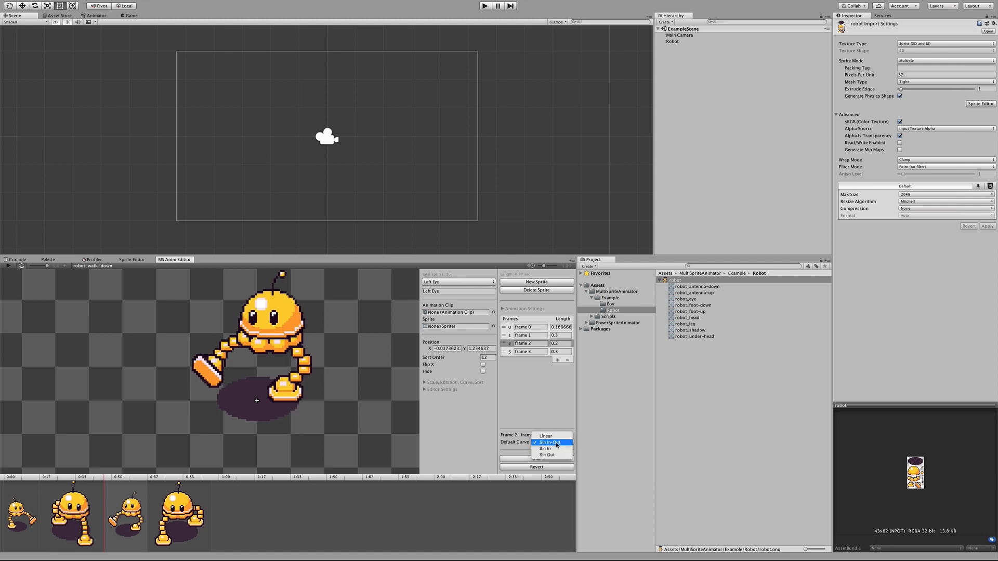
left_click(555, 446)
left_click(187, 531)
left_click(552, 442)
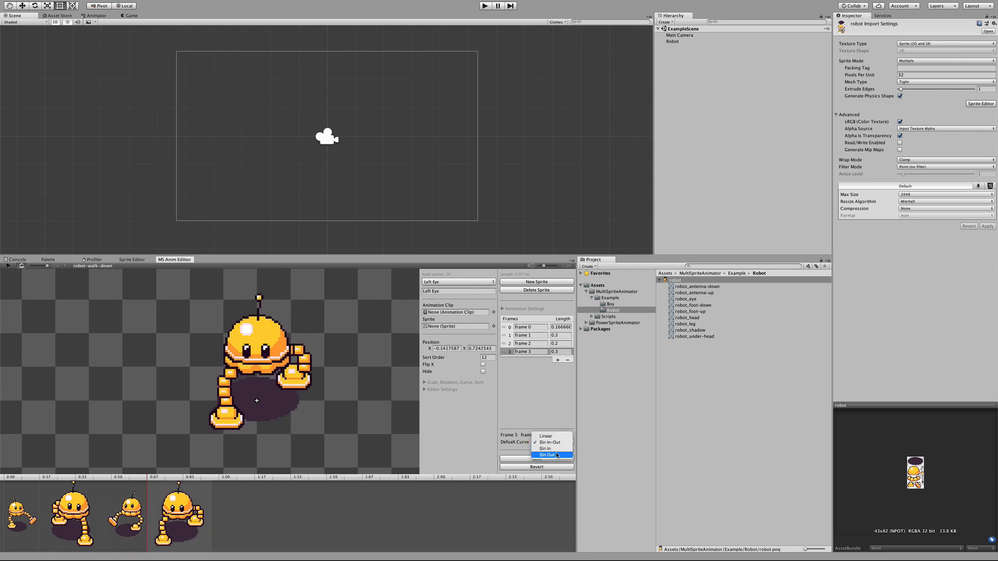
left_click(556, 454)
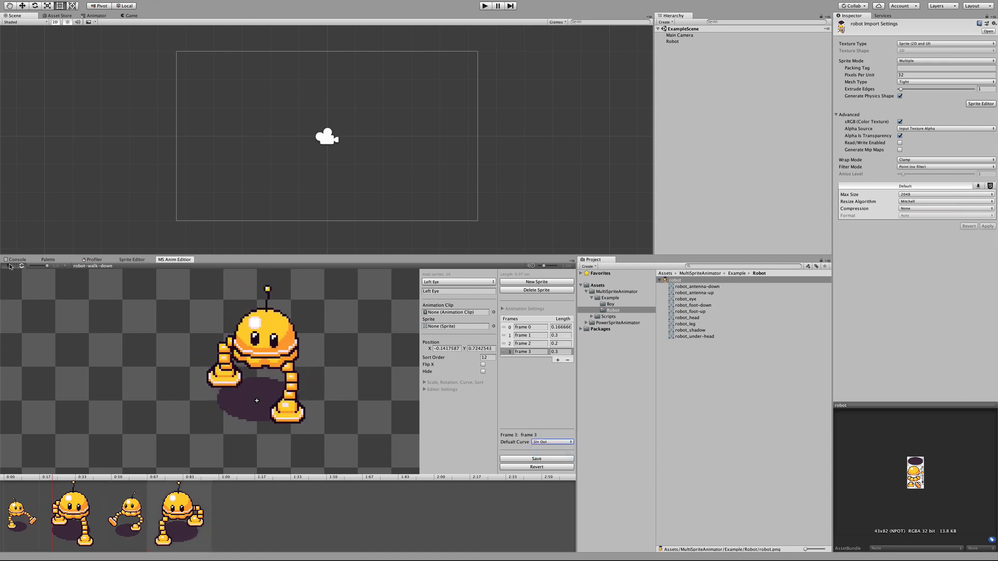
Step: Play the walk preview with the eased curves and expand the animation settings
left_click(9, 266)
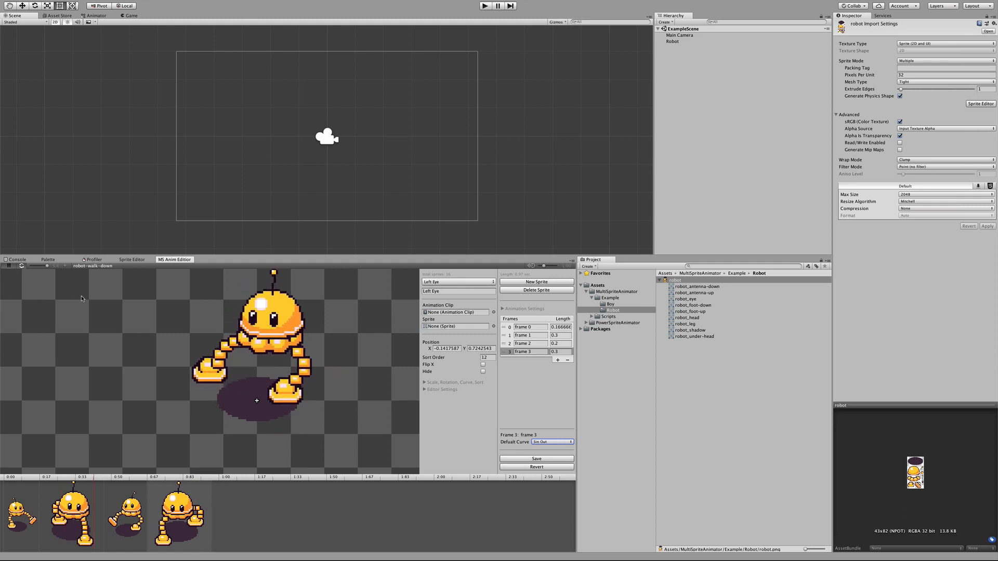
left_click(503, 310)
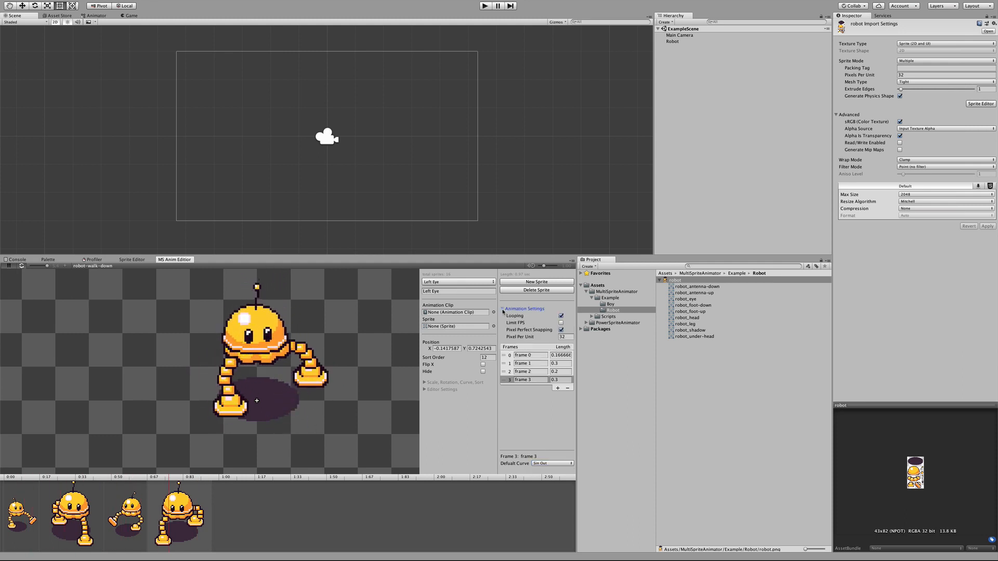